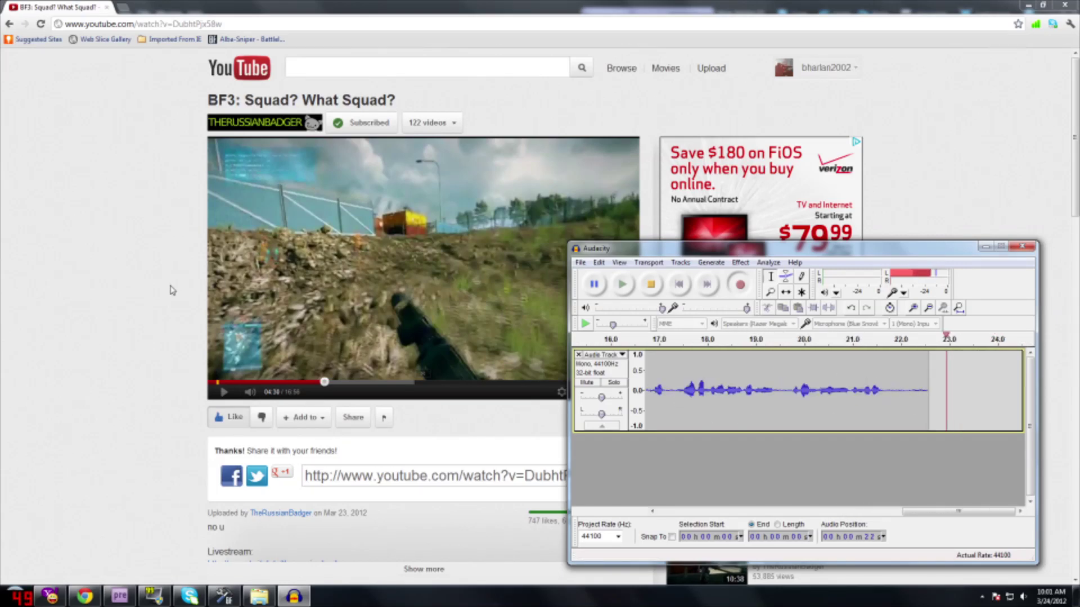
Switch away from Audacity so the YouTube 'BF3: Squad? What Squad?' page fills the screen.
{"action": "key", "text": "alt+Tab"}
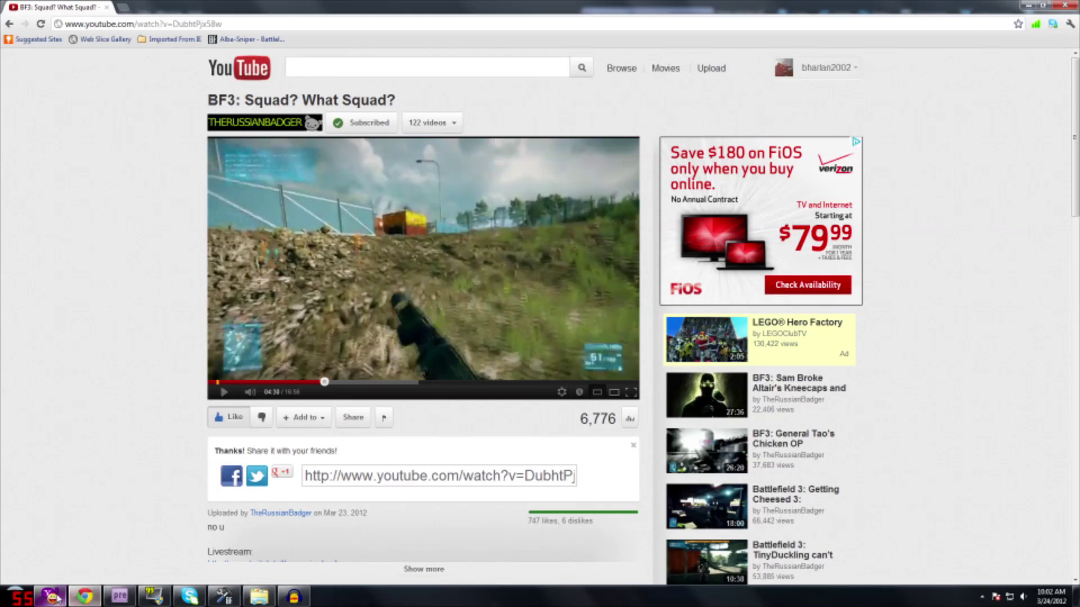
{"action": "mouse_move", "coordinate": [77, 600]}
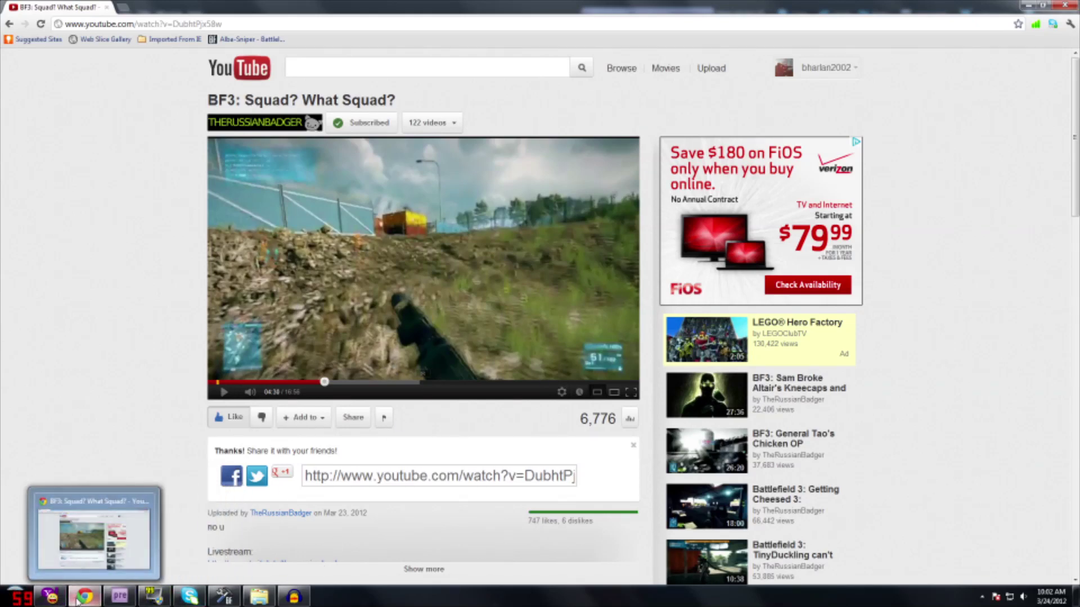
Bring Premiere Elements forward, reset the Share panel, and scrub the gameplay timeline to the desert scene.
{"action": "left_click", "coordinate": [120, 596]}
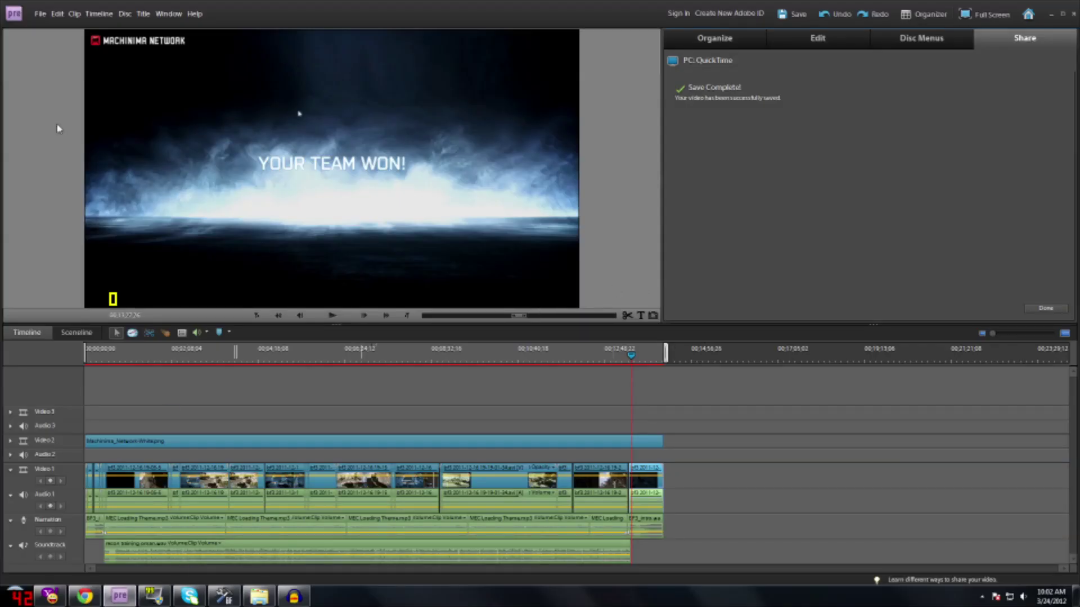
{"action": "left_click", "coordinate": [1045, 308]}
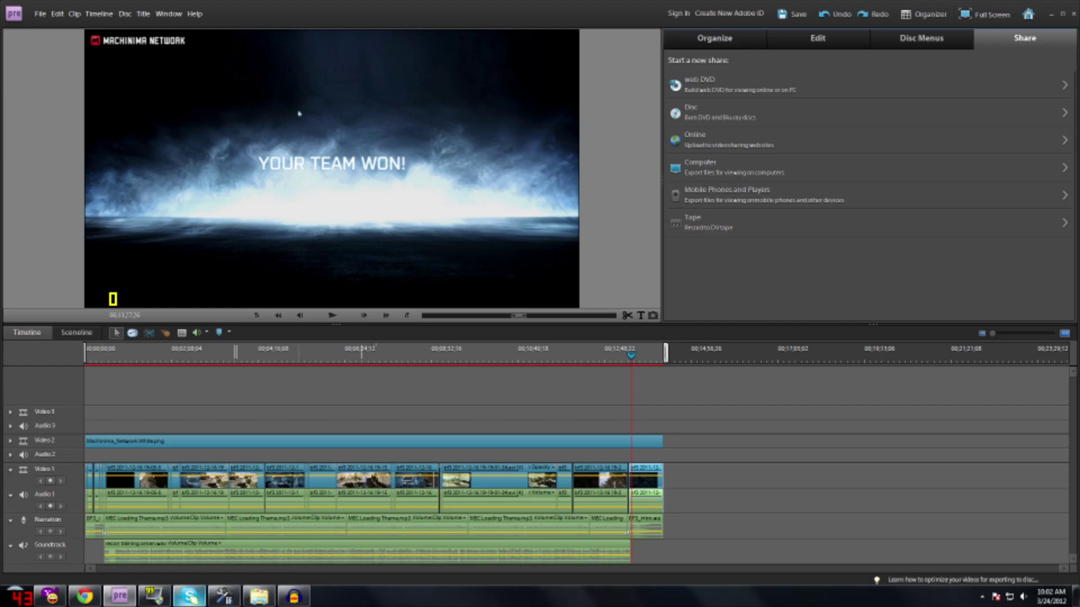
{"action": "left_click", "coordinate": [133, 356]}
{"action": "left_click_drag", "start_coordinate": [134, 358], "coordinate": [378, 358]}
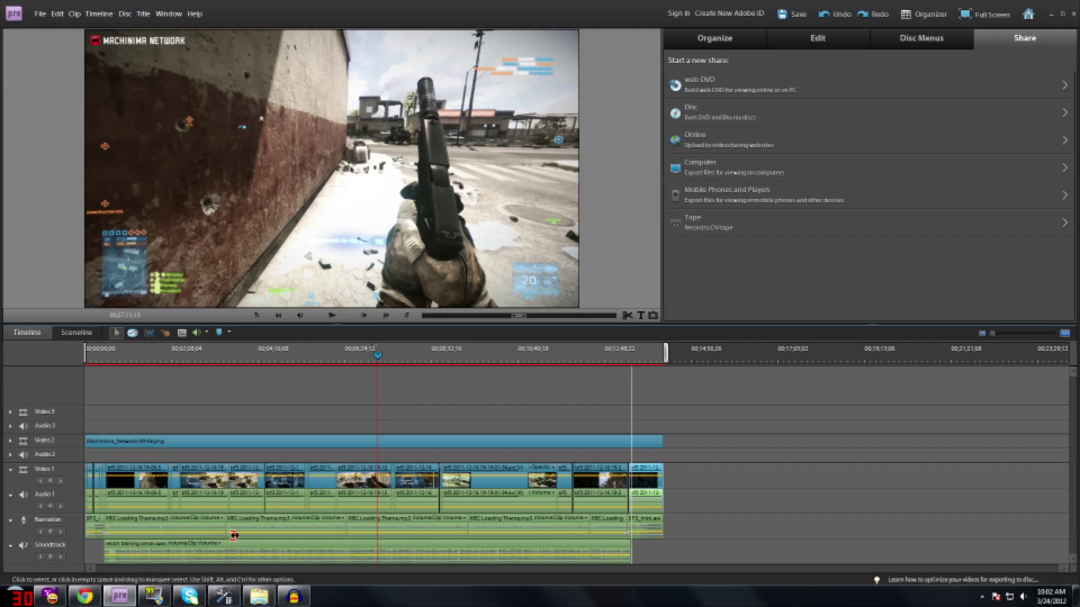
{"action": "mouse_move", "coordinate": [405, 352]}
{"action": "left_mouse_down"}
{"action": "mouse_move", "coordinate": [566, 353]}
{"action": "mouse_move", "coordinate": [409, 353]}
{"action": "left_mouse_up"}
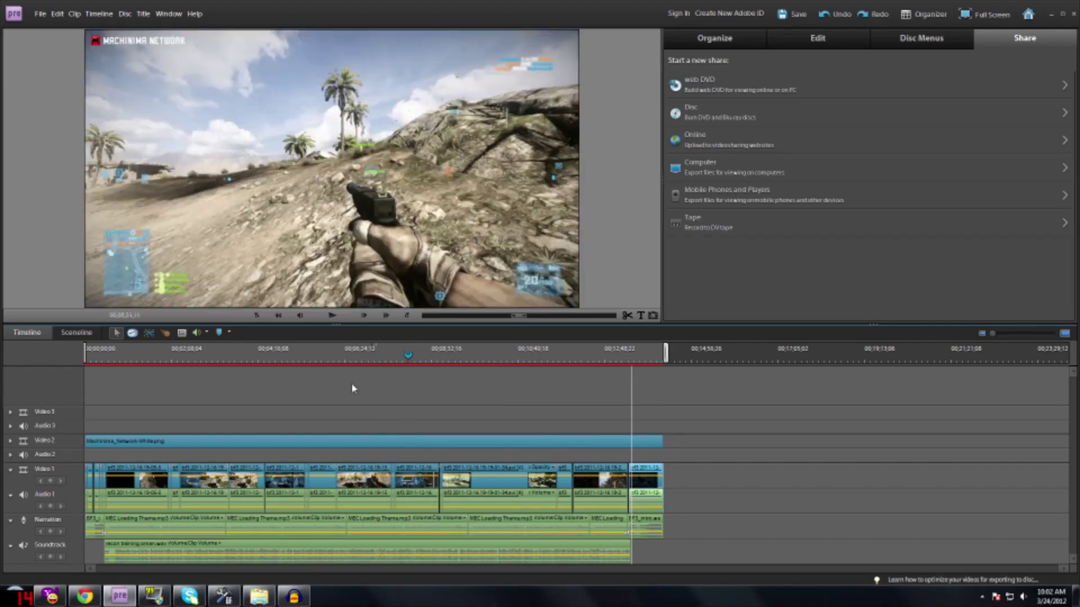
Open the Skype sign-in window and close FRAPS.
{"action": "left_click", "coordinate": [153, 596]}
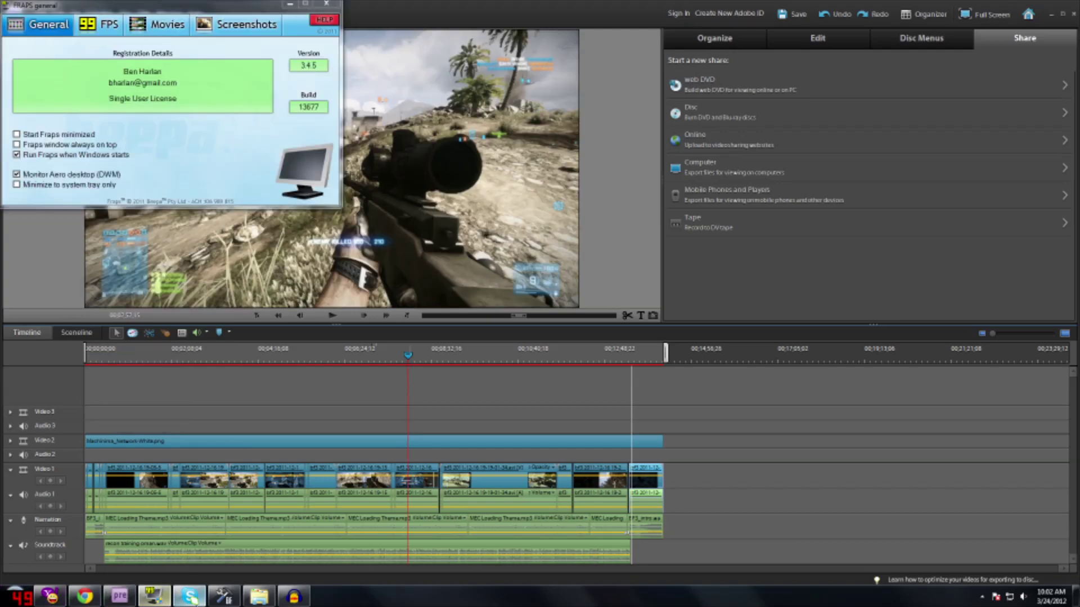
{"action": "left_click", "coordinate": [189, 596]}
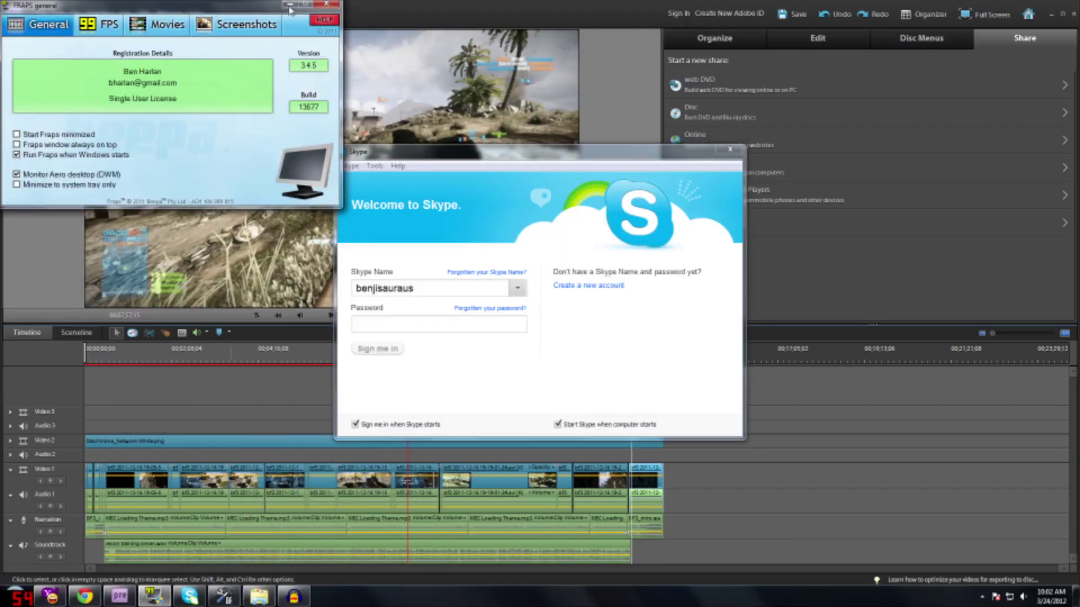
{"action": "left_click", "coordinate": [253, 454]}
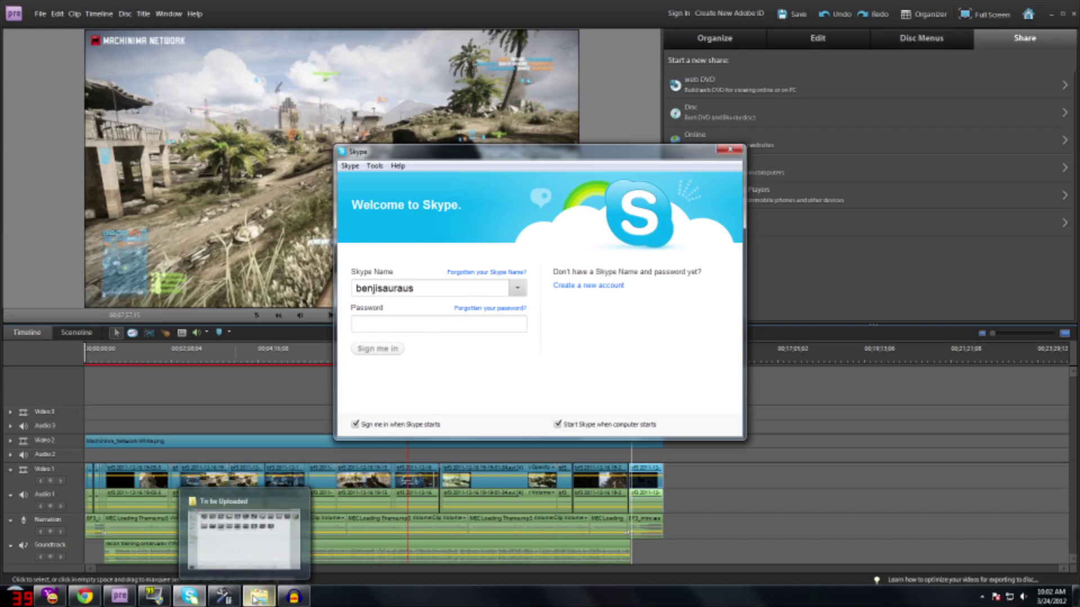
Return Explorer to the Gameplays folder on D: and scroll through its bf3 clips.
{"action": "left_click", "coordinate": [256, 599]}
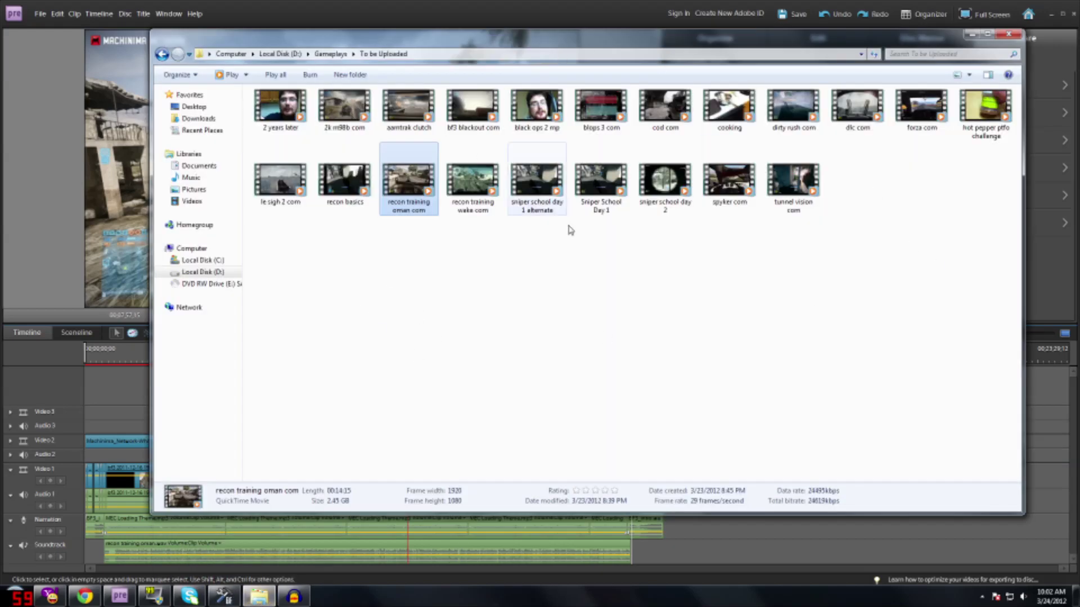
{"action": "left_click", "coordinate": [162, 54]}
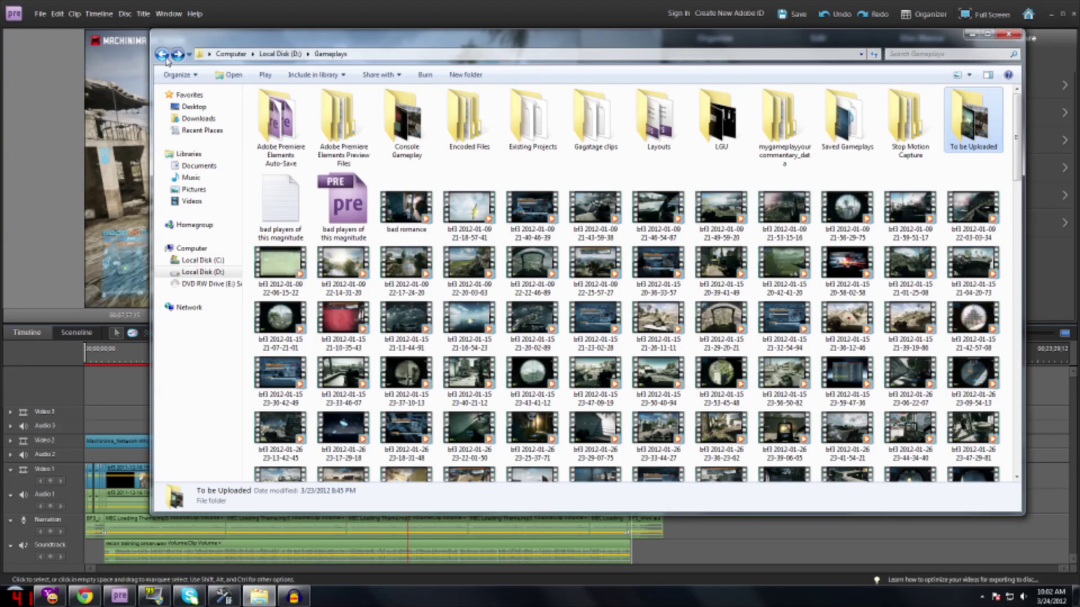
{"action": "scroll", "coordinate": [455, 343], "scroll_direction": "down", "scroll_amount": 5}
{"action": "scroll", "coordinate": [455, 343], "scroll_direction": "down", "scroll_amount": 10}
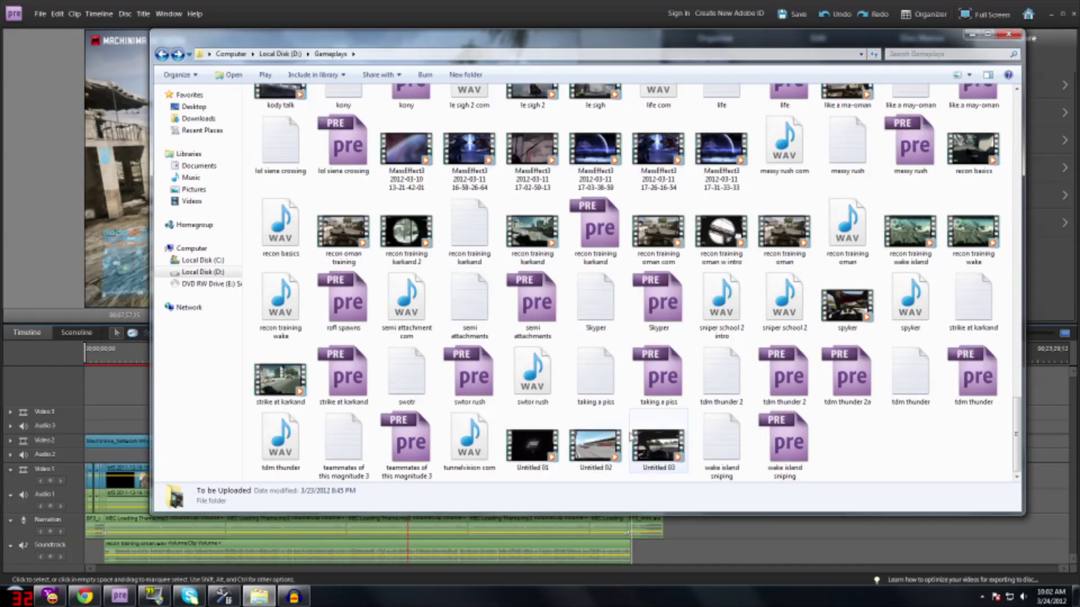
{"action": "scroll", "coordinate": [790, 398], "scroll_direction": "up", "scroll_amount": 15}
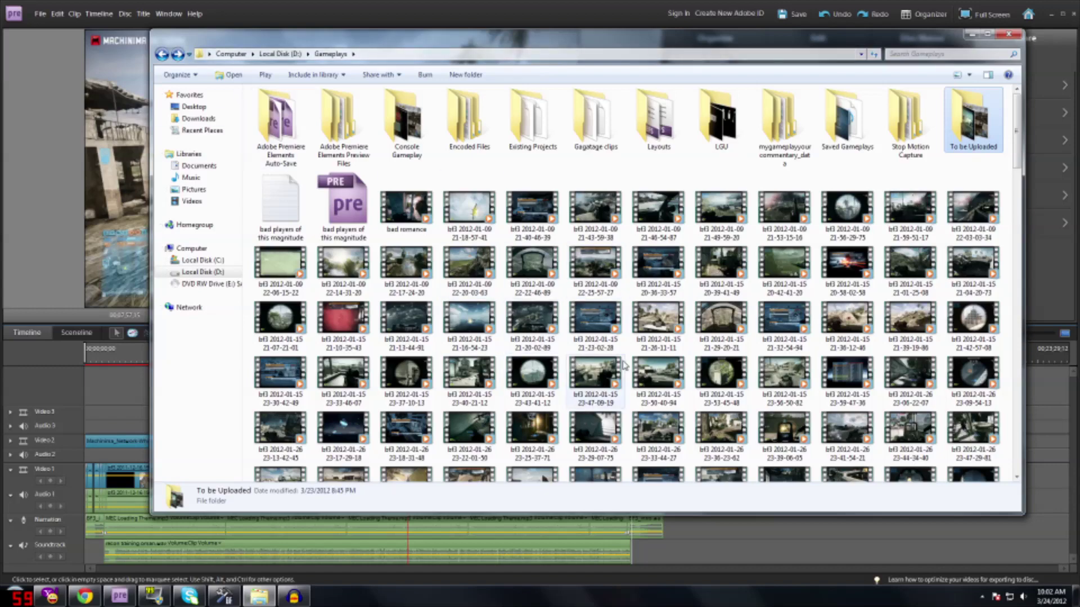
{"action": "scroll", "coordinate": [532, 378], "scroll_direction": "down", "scroll_amount": 10}
{"action": "scroll", "coordinate": [590, 360], "scroll_direction": "up", "scroll_amount": 10}
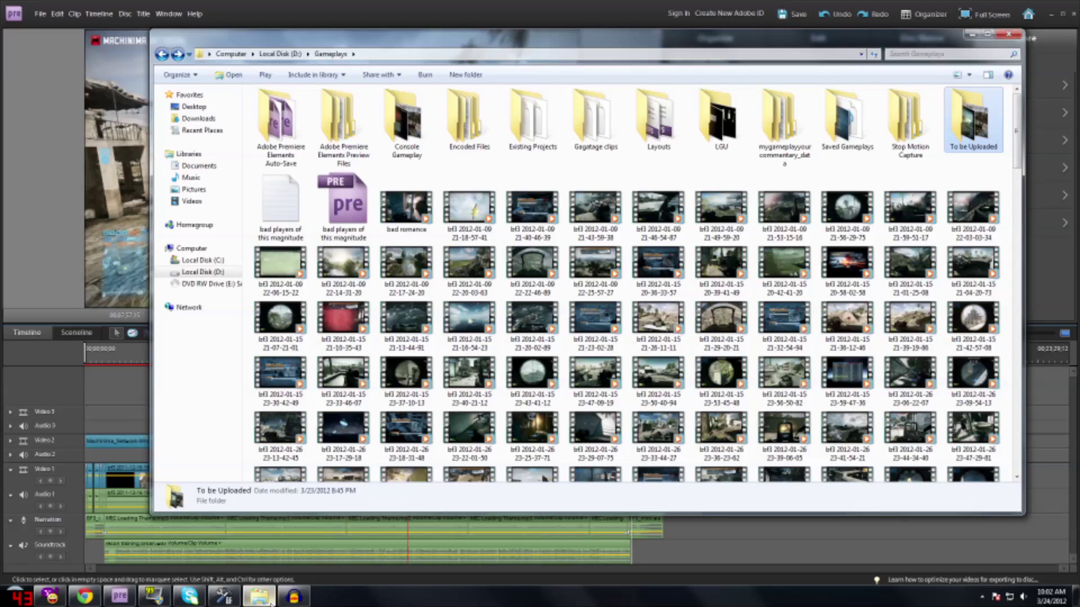
{"action": "mouse_move", "coordinate": [288, 600]}
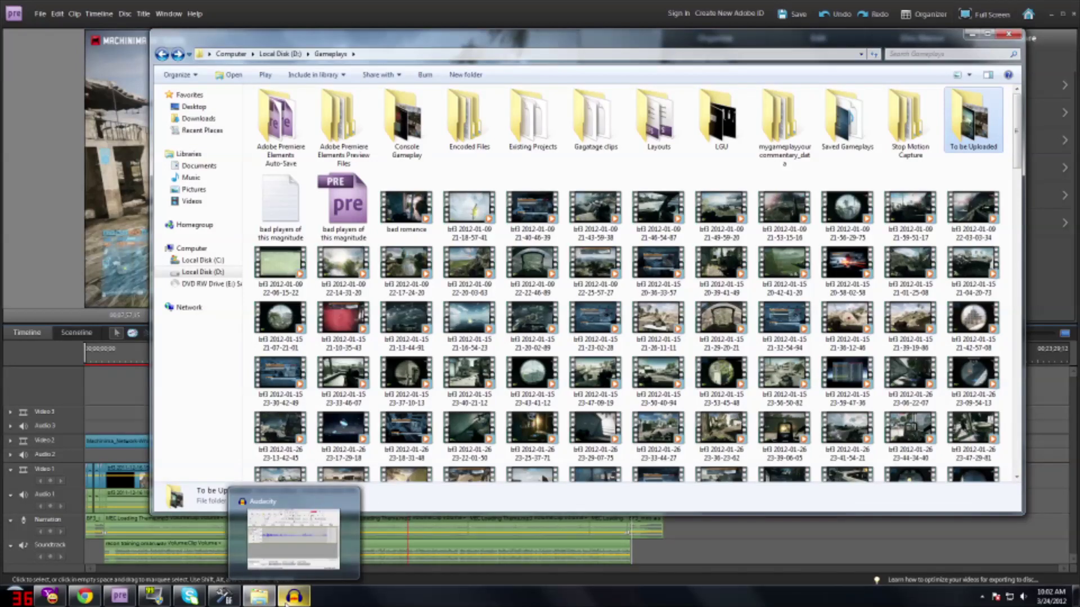
Bring up the BF3 Settings Editor, move it higher, and maximize it on the Profiles list.
{"action": "left_click", "coordinate": [234, 598]}
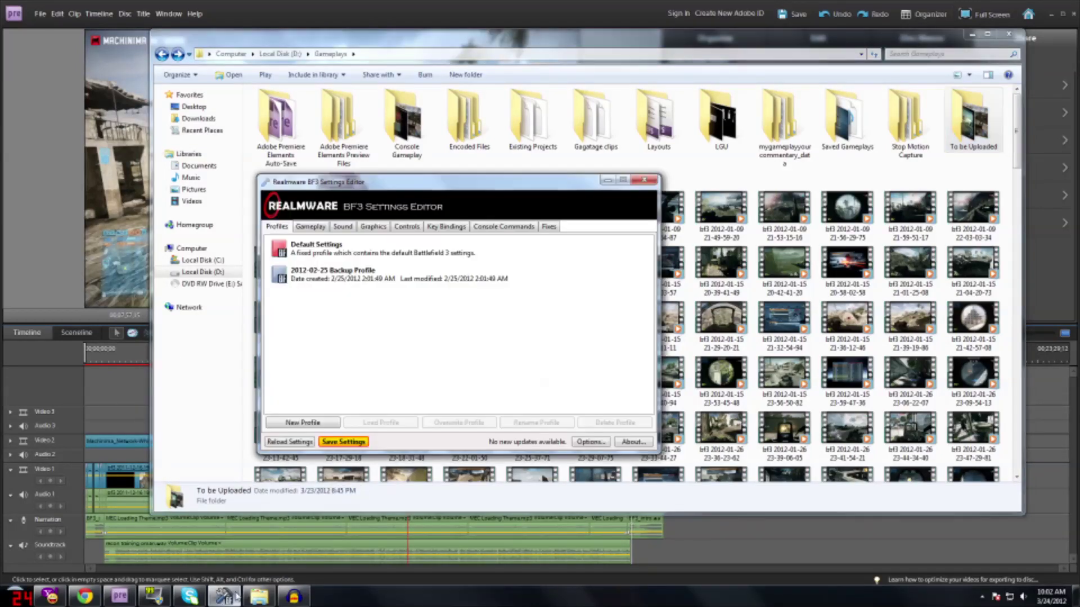
{"action": "left_click_drag", "start_coordinate": [438, 186], "coordinate": [432, 164]}
{"action": "left_click", "coordinate": [611, 158]}
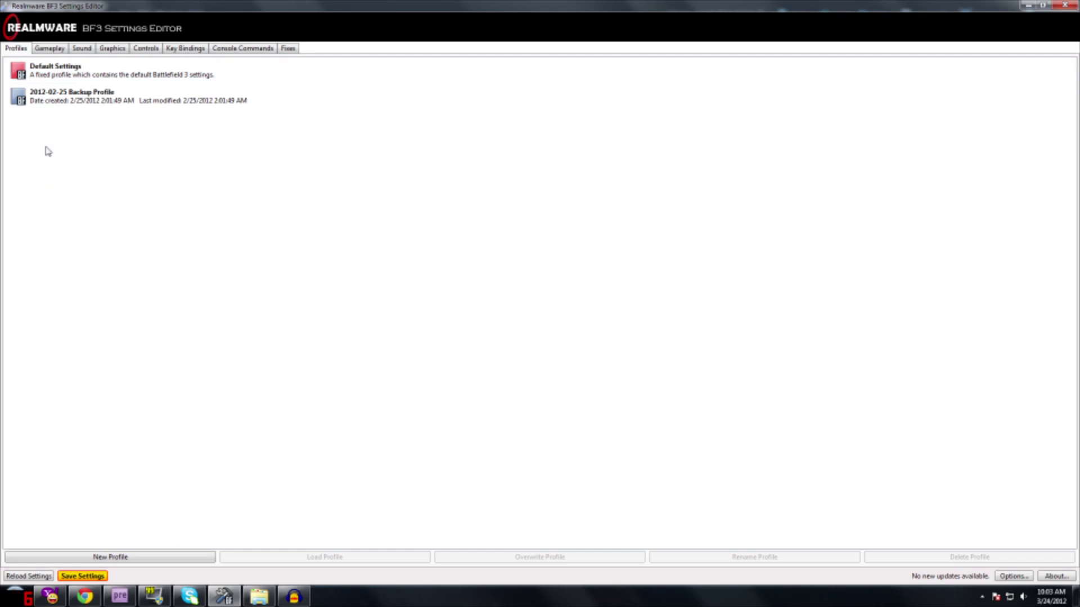
Look over the Gameplay settings page.
{"action": "left_click", "coordinate": [57, 50]}
{"action": "mouse_move", "coordinate": [51, 155]}
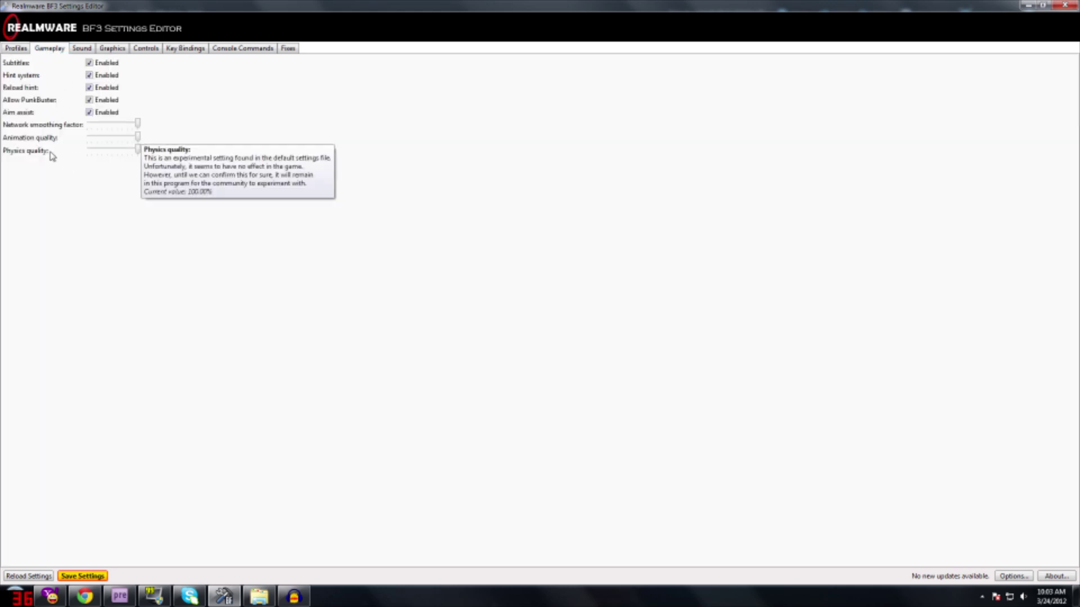
{"action": "mouse_move", "coordinate": [62, 131]}
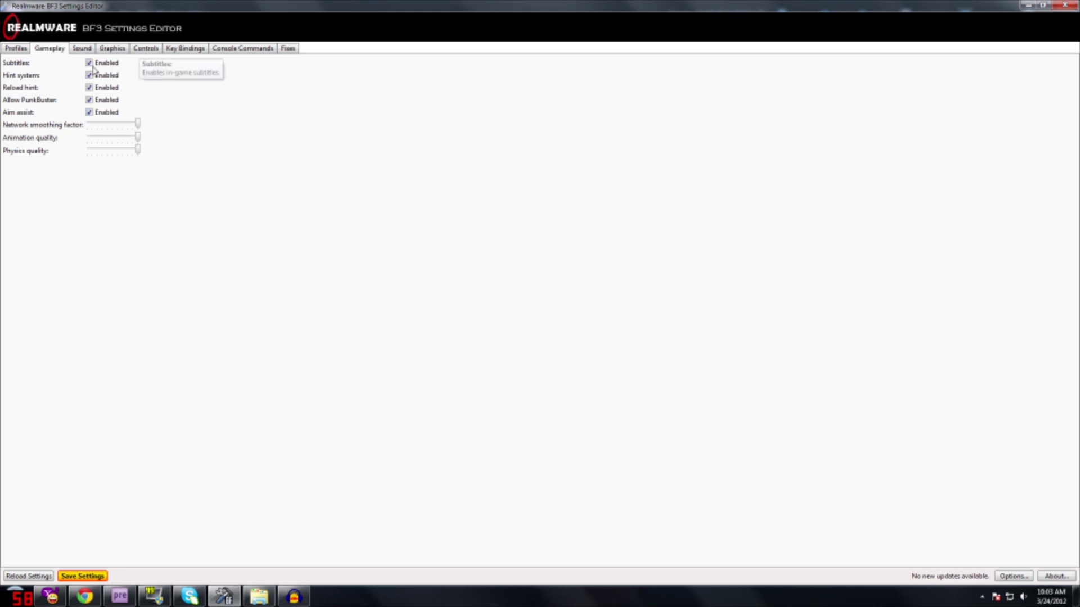
{"action": "mouse_move", "coordinate": [88, 119]}
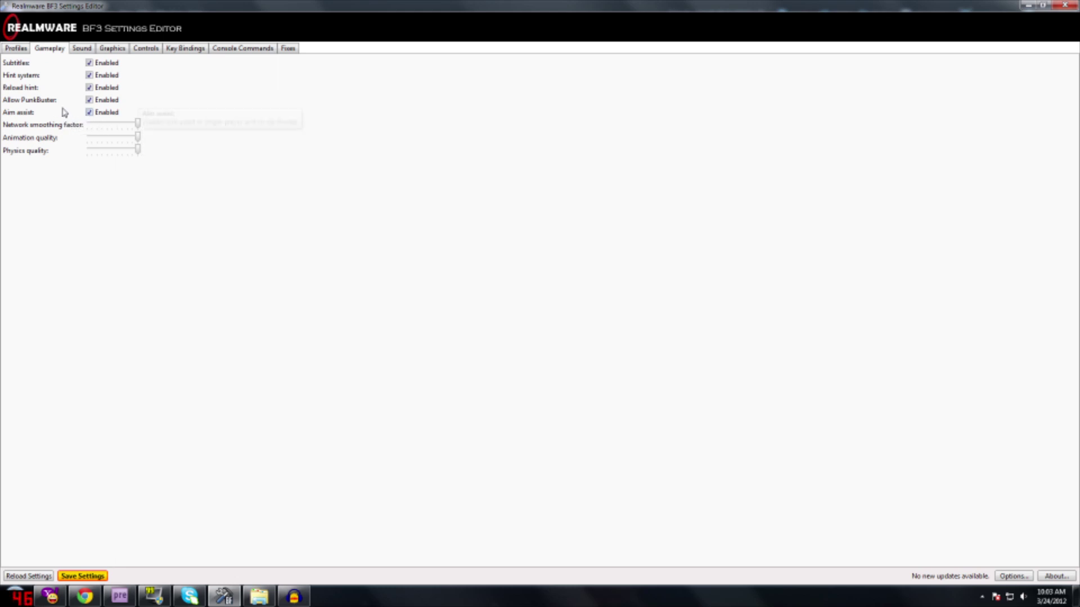
{"action": "mouse_move", "coordinate": [63, 104]}
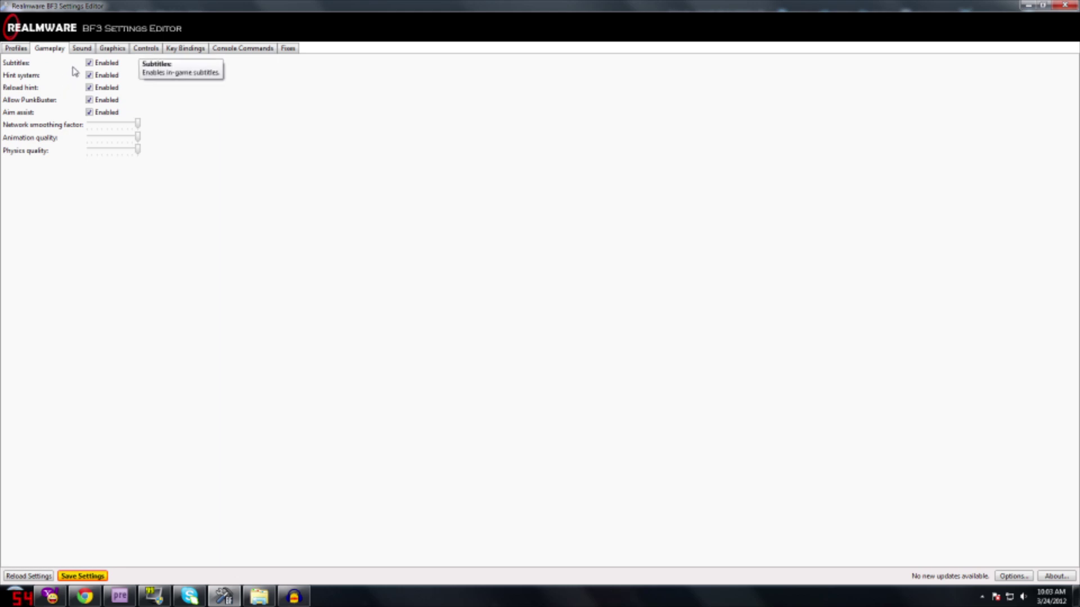
On the Sound page, keep Stereo mode at Enhanced.
{"action": "left_click", "coordinate": [82, 49]}
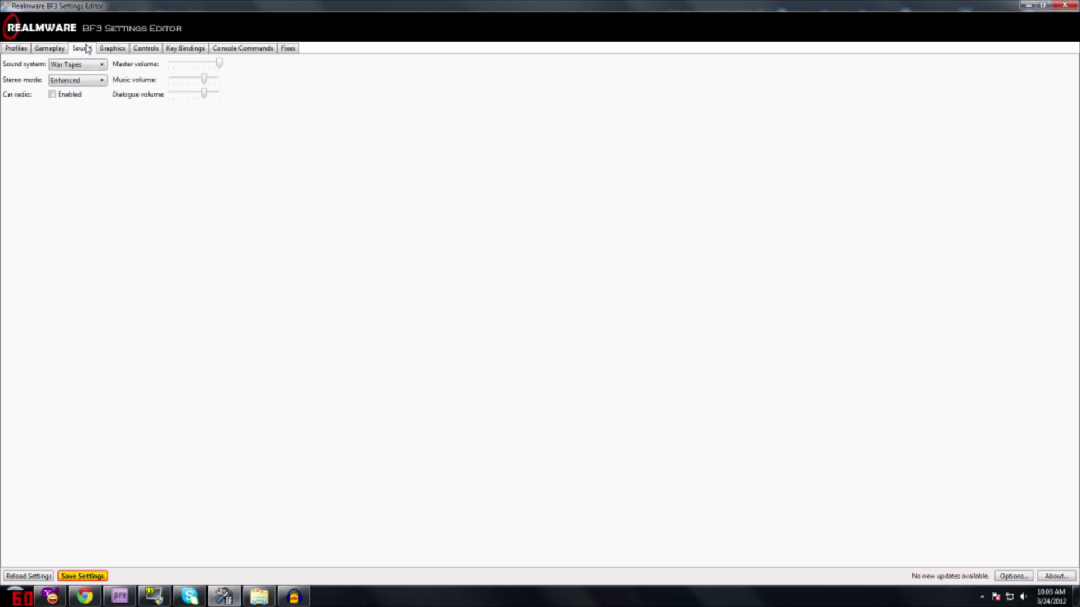
{"action": "mouse_move", "coordinate": [79, 69]}
{"action": "left_click", "coordinate": [76, 80]}
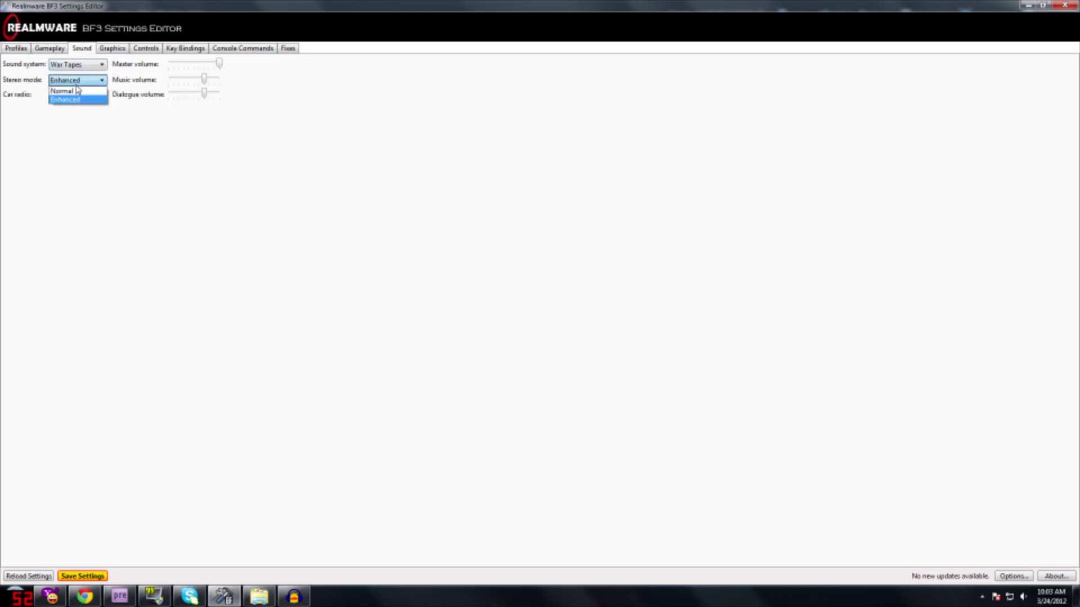
{"action": "left_click", "coordinate": [65, 90]}
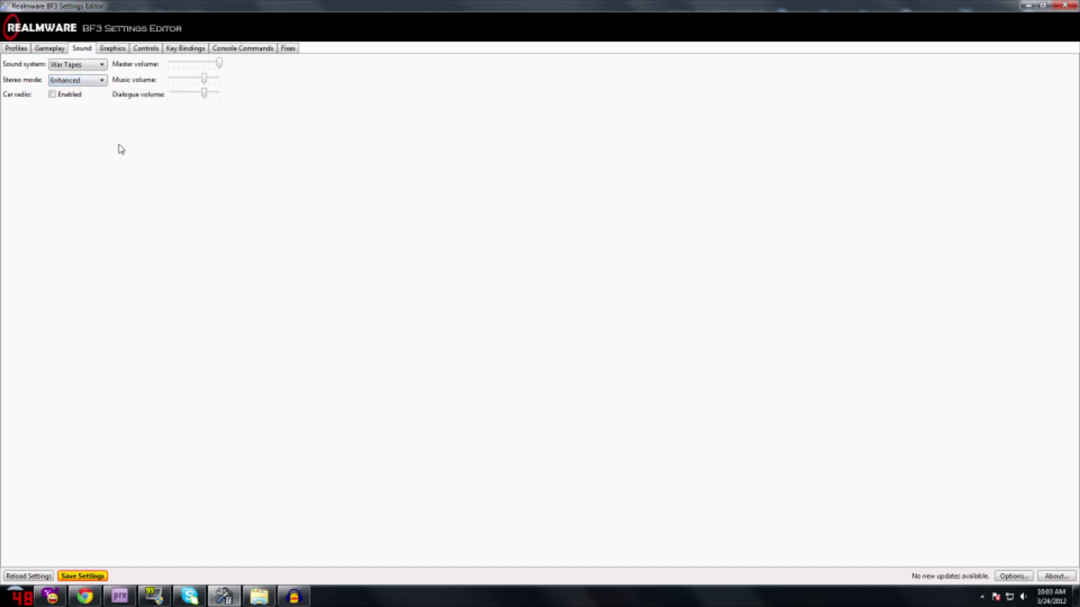
{"action": "mouse_move", "coordinate": [52, 96]}
End on the Graphics page showing 1920×1080 at 60 Hz, Ultra quality and 4x MSAA.
{"action": "left_click", "coordinate": [112, 50]}
{"action": "left_click", "coordinate": [77, 51]}
{"action": "left_click", "coordinate": [112, 49]}
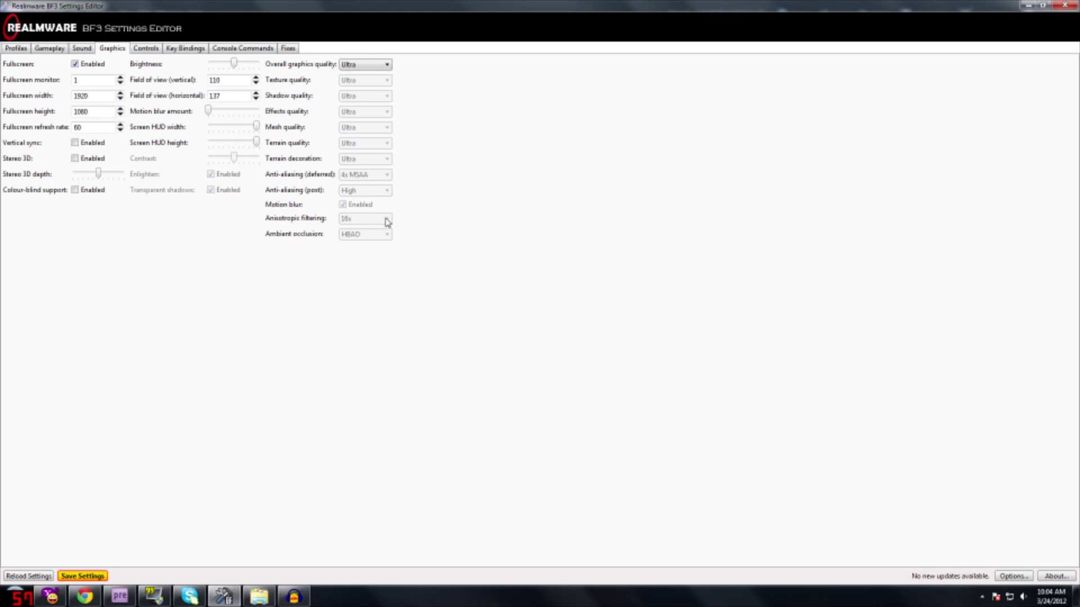
Raise Motion blur amount to 100% on the Graphics page.
{"action": "mouse_move", "coordinate": [272, 147]}
{"action": "mouse_move", "coordinate": [248, 116]}
{"action": "left_click_drag", "start_coordinate": [221, 114], "coordinate": [259, 115]}
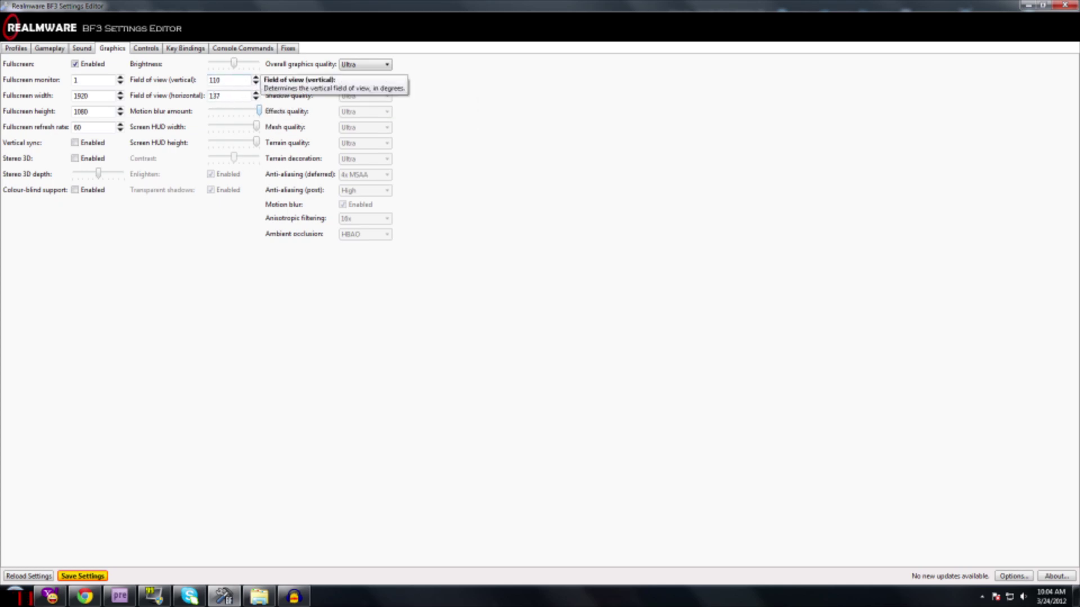
Lower the field of view and retype the horizontal field of view toward 122.
{"action": "left_click", "coordinate": [256, 83]}
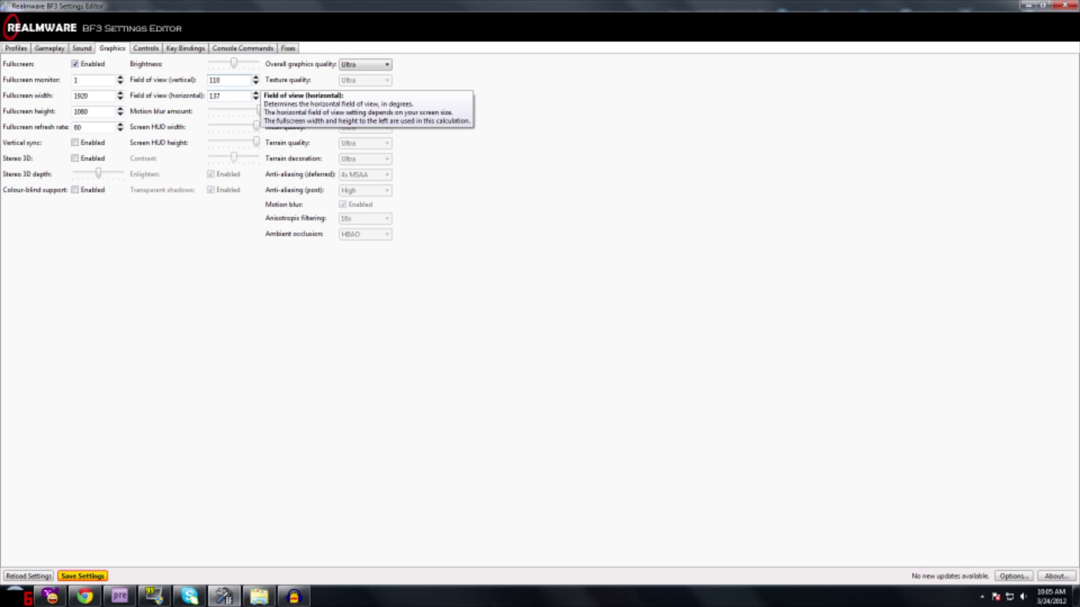
{"action": "left_click", "coordinate": [255, 100]}
{"action": "left_click", "coordinate": [256, 100]}
{"action": "left_click", "coordinate": [255, 99]}
{"action": "left_click", "coordinate": [255, 99]}
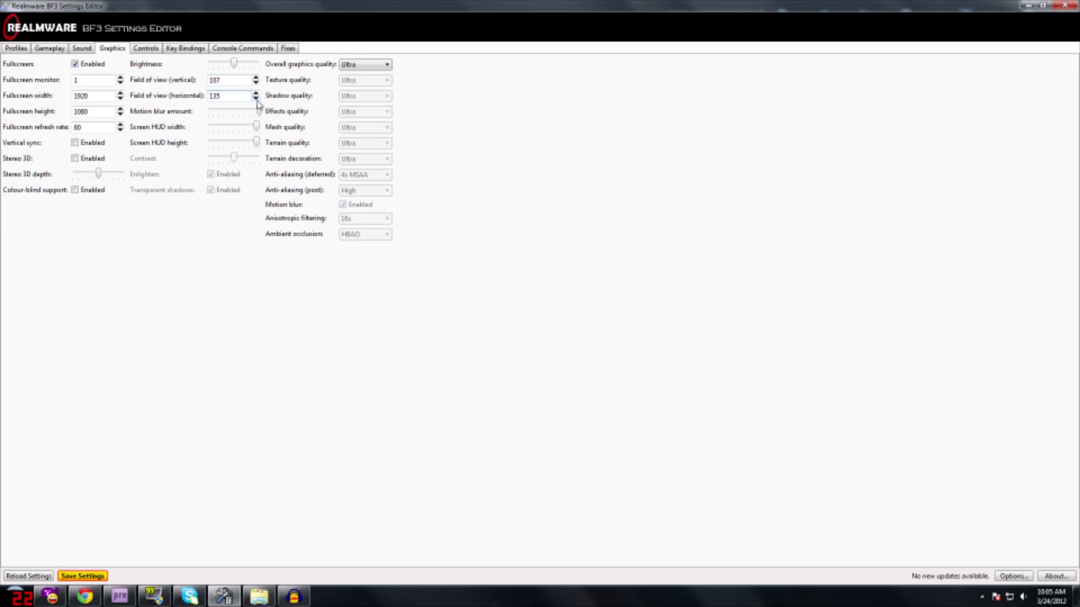
{"action": "double_click", "coordinate": [214, 96]}
{"action": "type", "text": "21"}
{"action": "double_click", "coordinate": [215, 96]}
{"action": "type", "text": "2"}
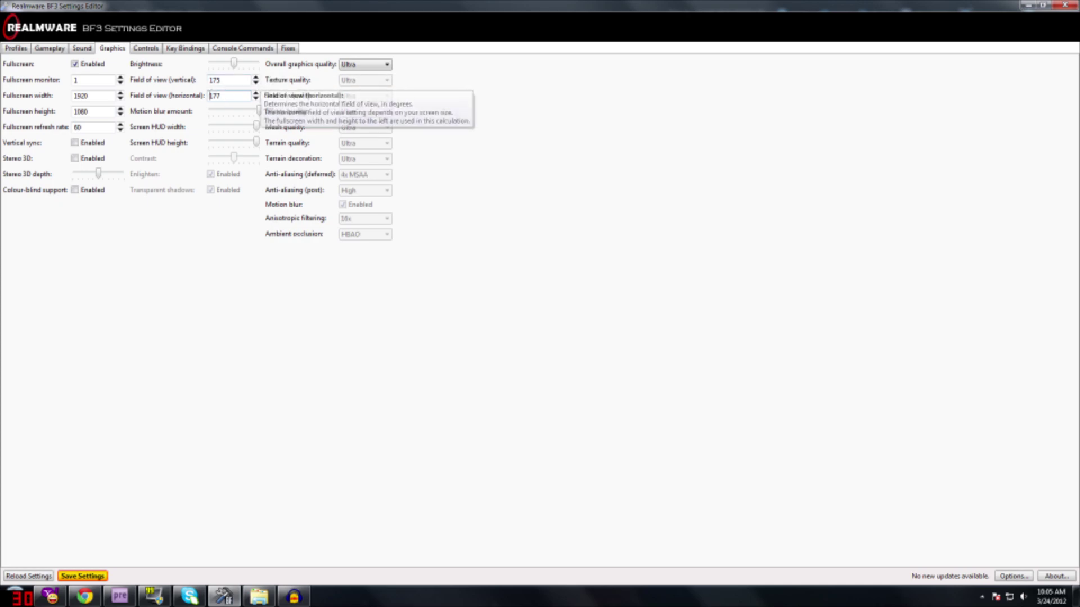
{"action": "left_click_drag", "start_coordinate": [222, 95], "coordinate": [181, 94]}
{"action": "type", "text": "2"}
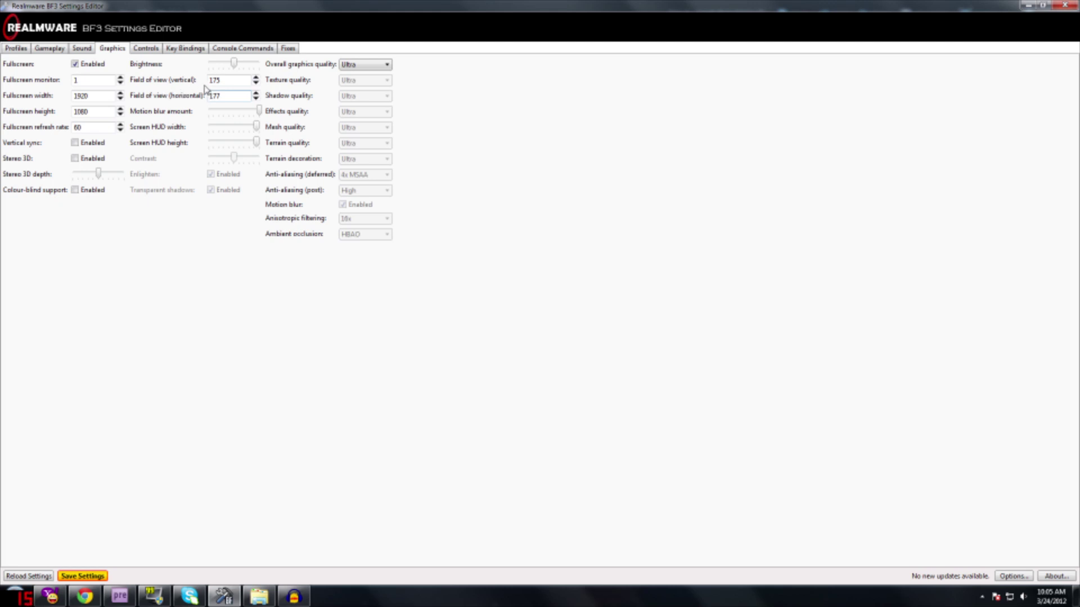
{"action": "left_click_drag", "start_coordinate": [223, 96], "coordinate": [198, 100]}
{"action": "type", "text": "20"}
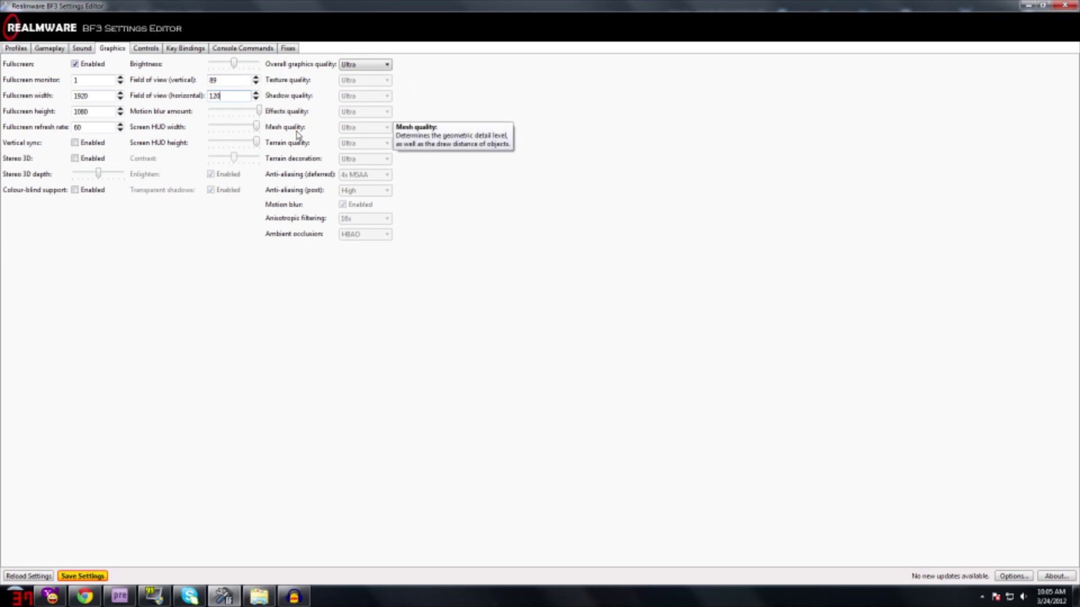
Nudge the vertical field of view up one step to about 91 and show Controls.
{"action": "left_click", "coordinate": [213, 80]}
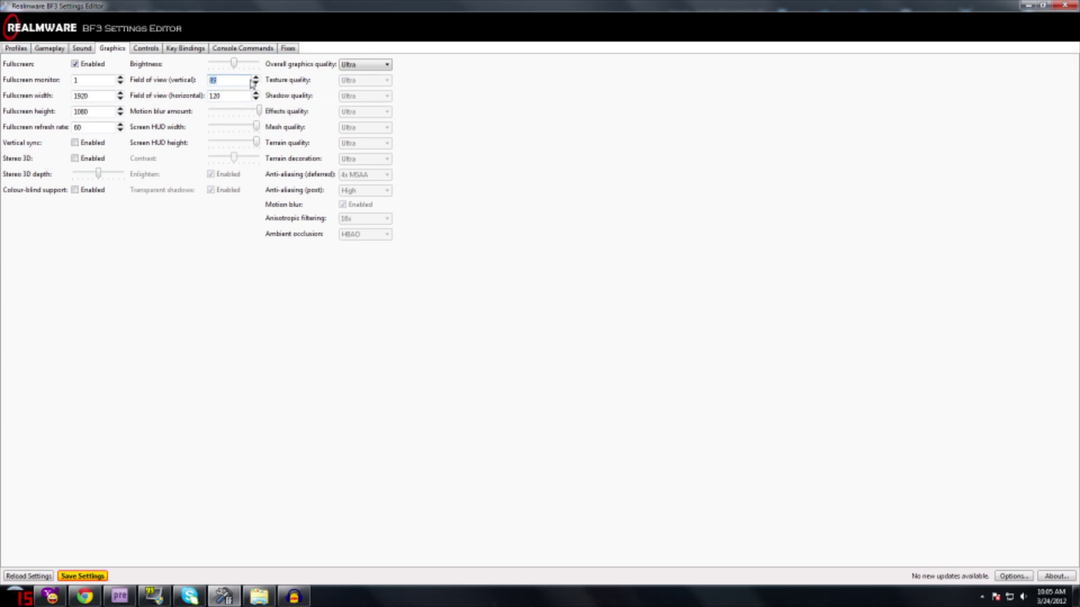
{"action": "left_click", "coordinate": [256, 78]}
{"action": "left_click", "coordinate": [256, 78]}
{"action": "left_click", "coordinate": [145, 51]}
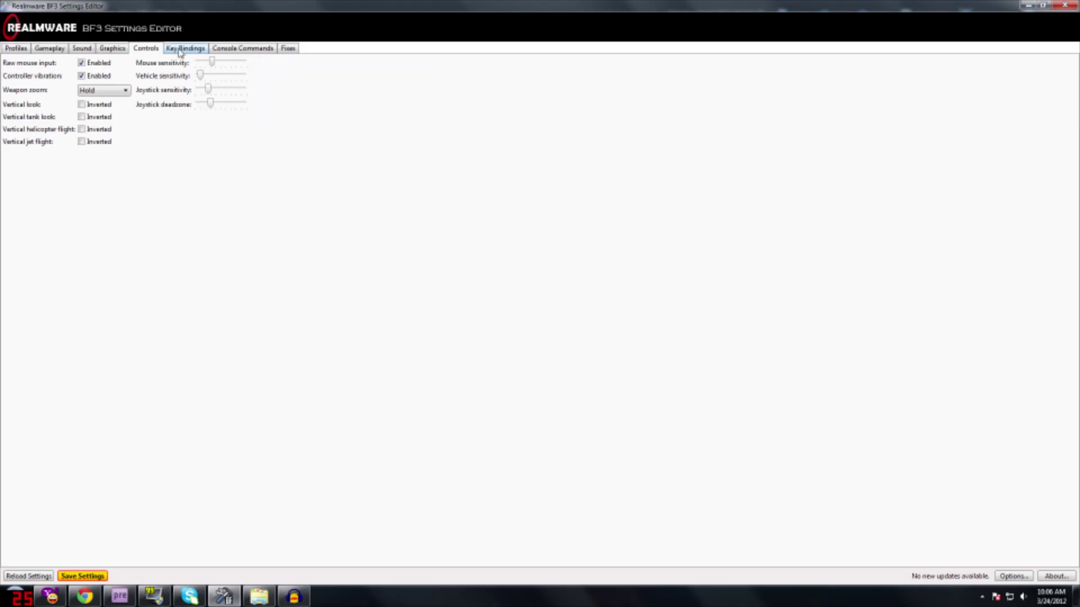
{"action": "left_click", "coordinate": [180, 51]}
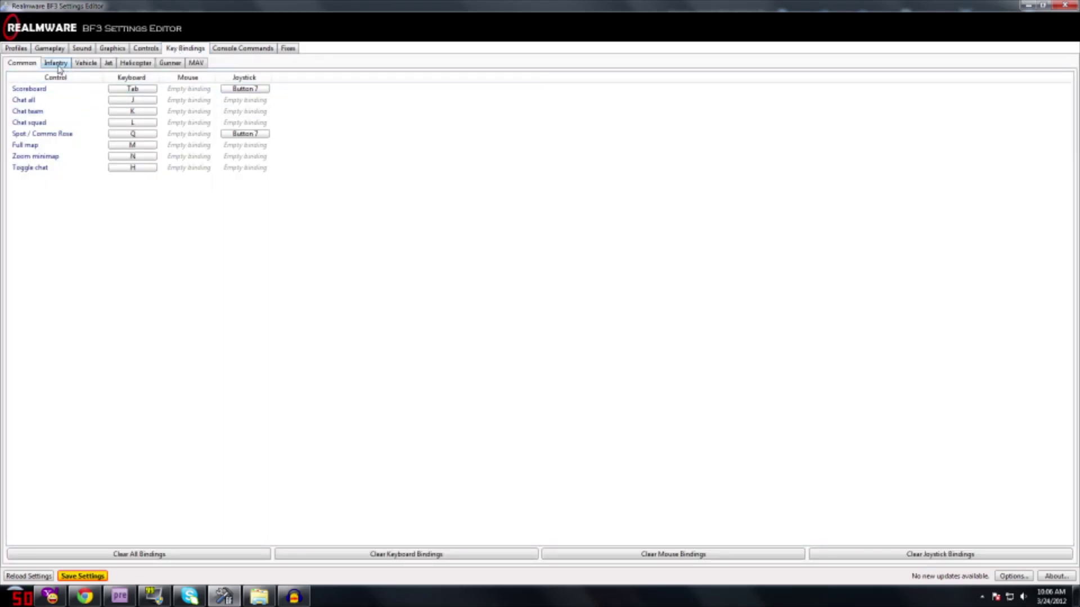
Browse the MAV, Helicopter, Jet, Vehicle, Infantry and Gunner key bindings, then open Console Commands.
{"action": "left_click", "coordinate": [196, 63]}
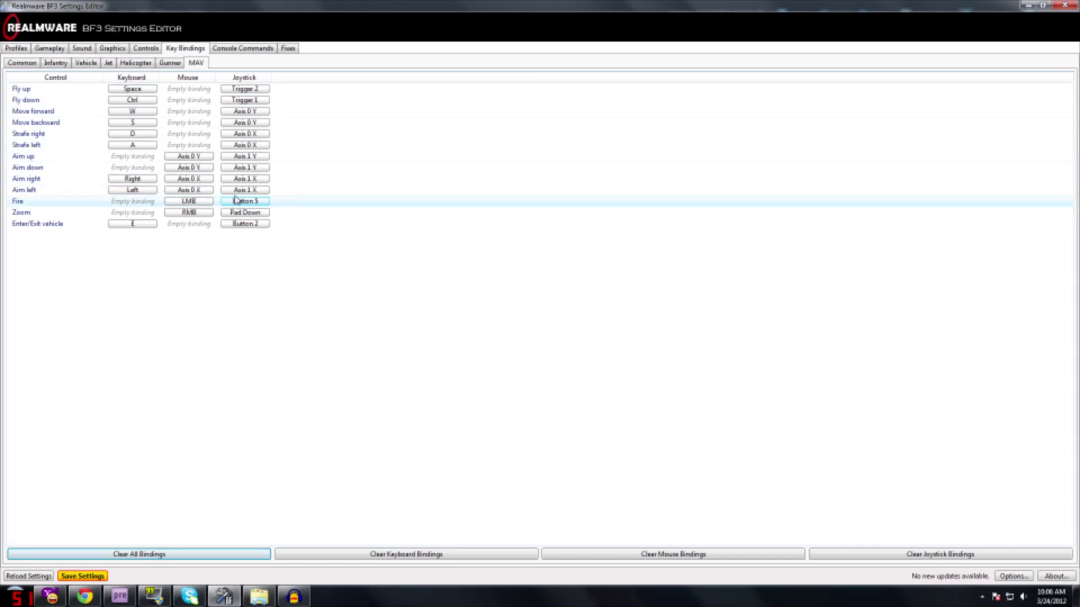
{"action": "left_click", "coordinate": [150, 63]}
{"action": "left_click", "coordinate": [149, 64]}
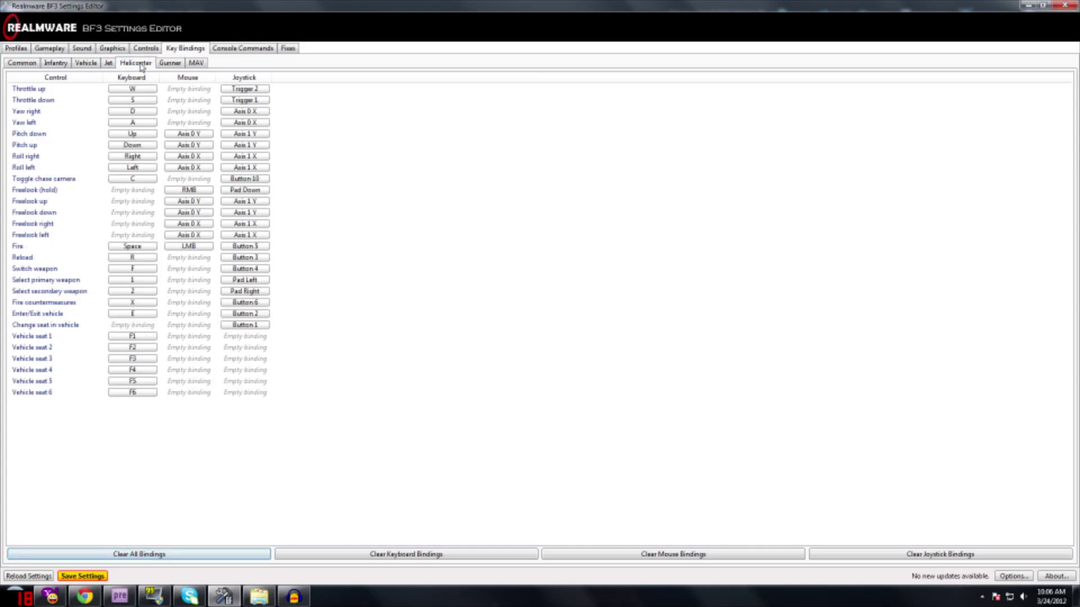
{"action": "left_click", "coordinate": [109, 63]}
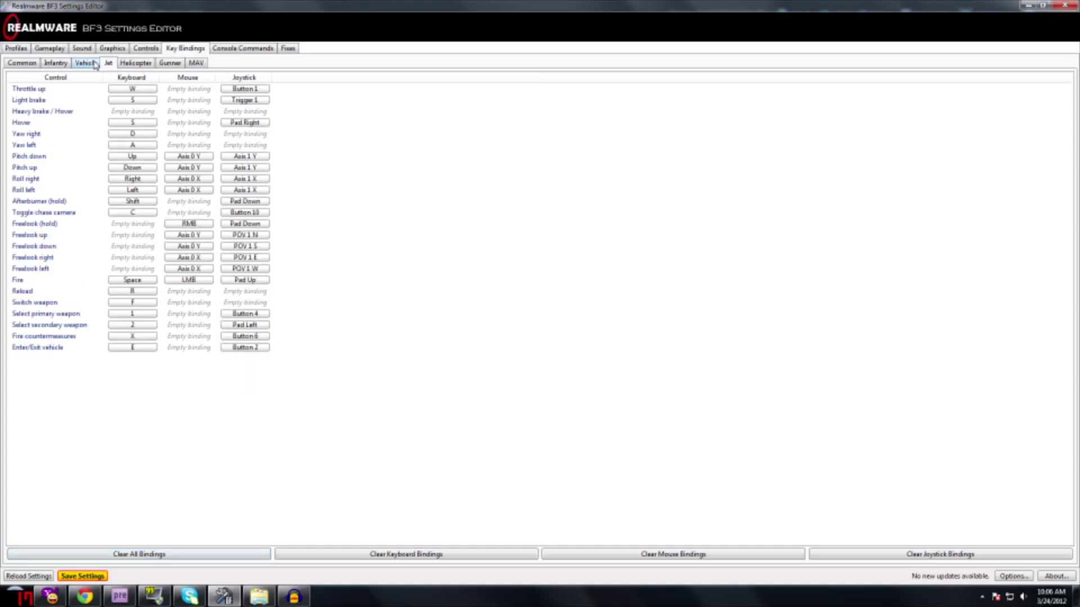
{"action": "left_click", "coordinate": [86, 63]}
{"action": "left_click", "coordinate": [66, 63]}
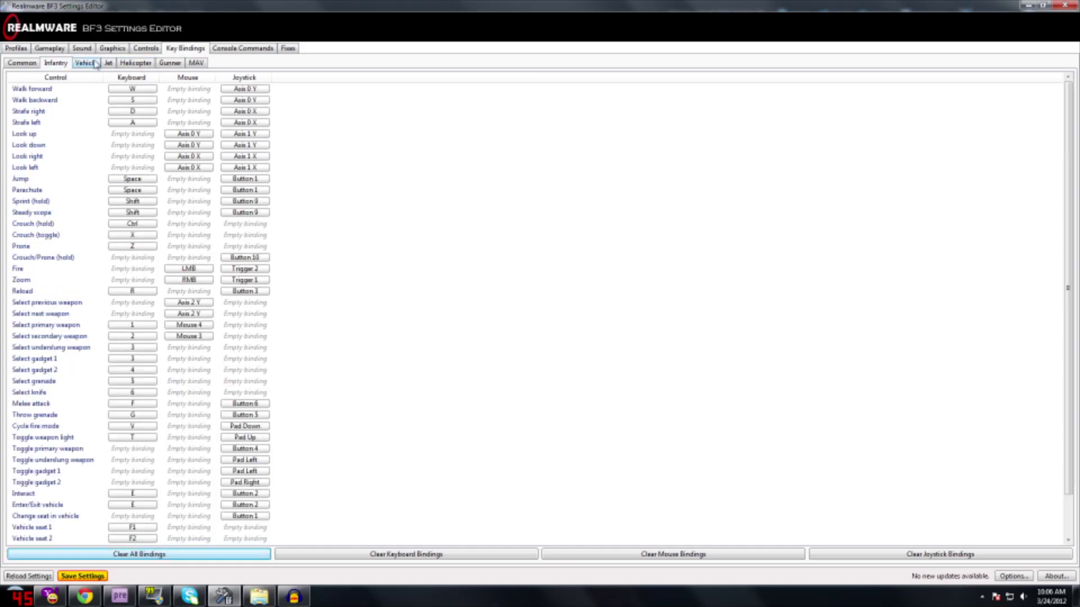
{"action": "left_click", "coordinate": [169, 63]}
{"action": "left_click", "coordinate": [197, 63]}
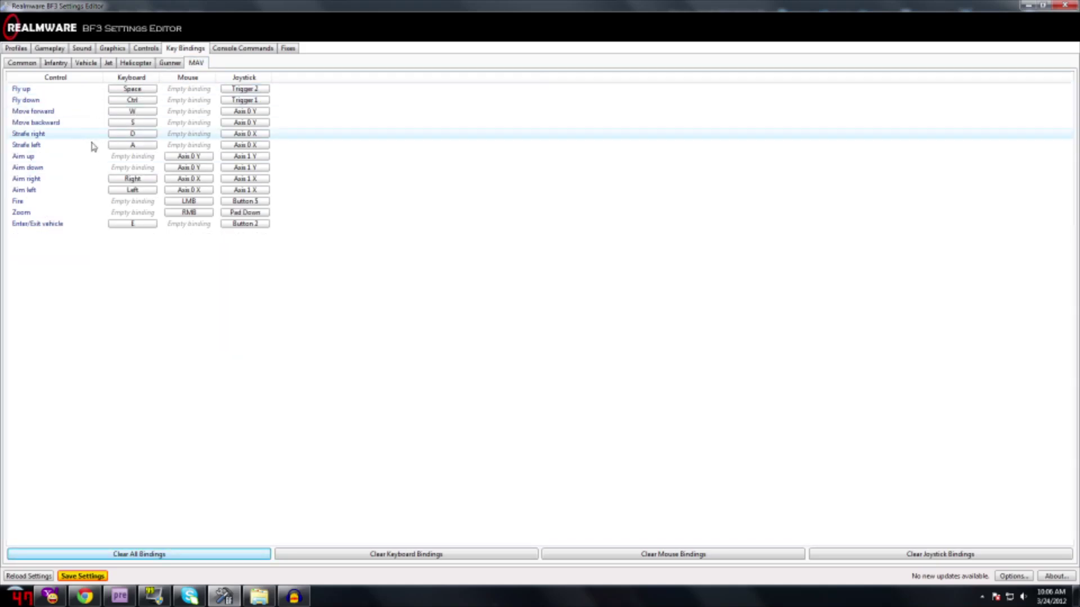
{"action": "left_click", "coordinate": [169, 66]}
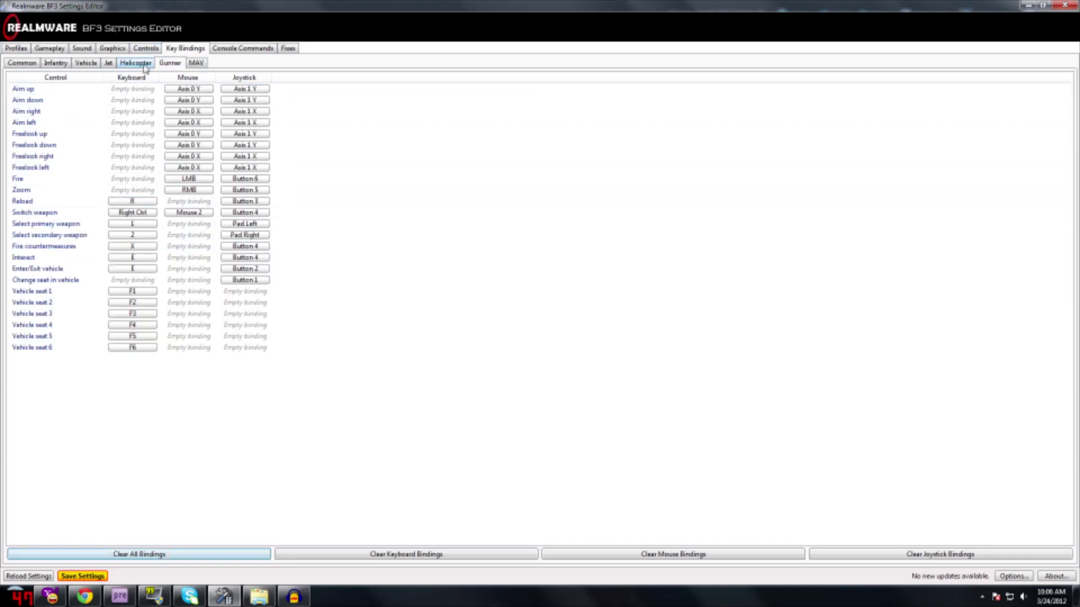
{"action": "left_click", "coordinate": [196, 63]}
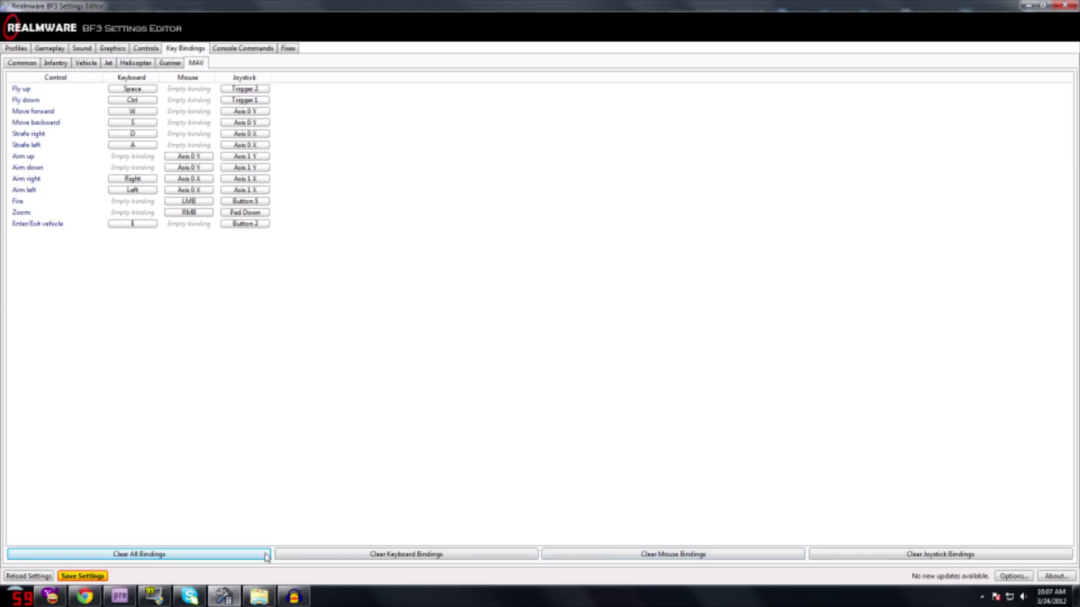
{"action": "left_click", "coordinate": [238, 50]}
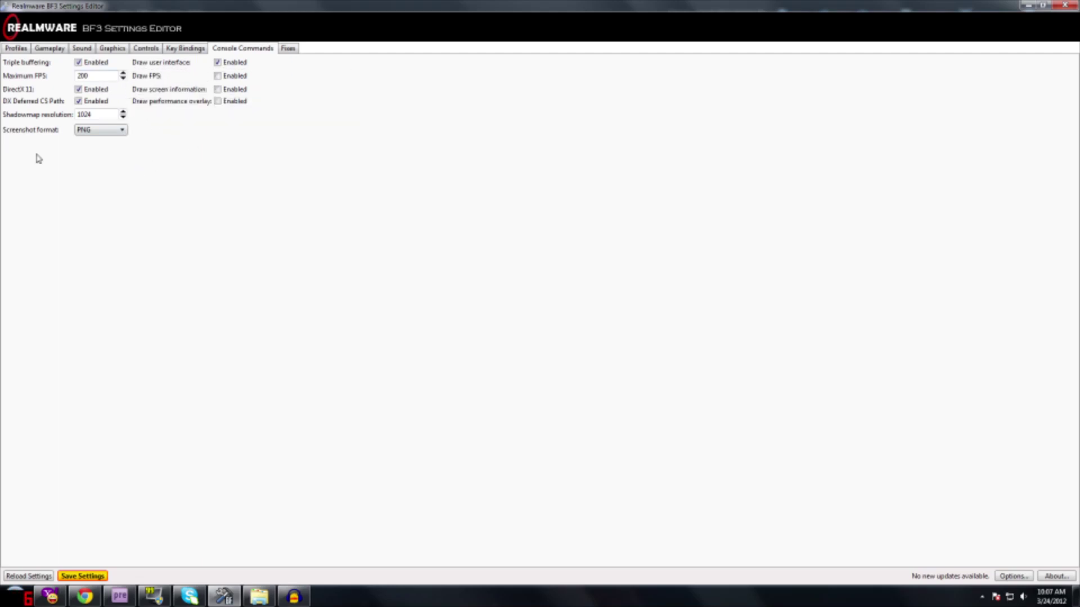
Open the Fixes page, showing the Jet Brake Fix description.
{"action": "left_click", "coordinate": [289, 48]}
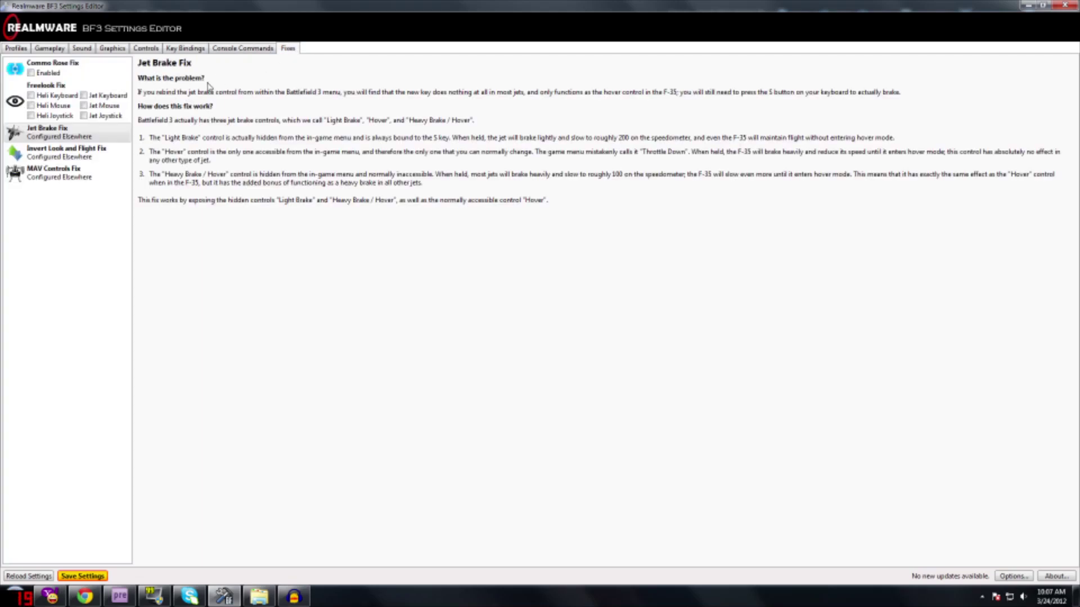
Read the Commo Rose Fix, untick Heli Joystick freelook, and display the Freelook Fix explanation.
{"action": "left_click", "coordinate": [90, 80]}
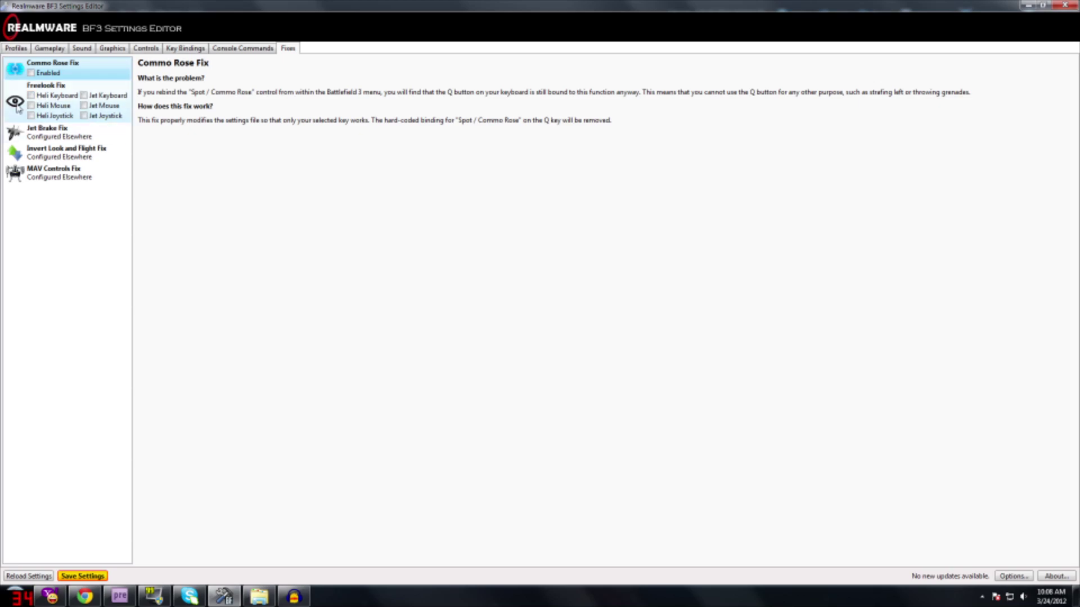
{"action": "left_click", "coordinate": [49, 117]}
{"action": "left_click", "coordinate": [52, 88]}
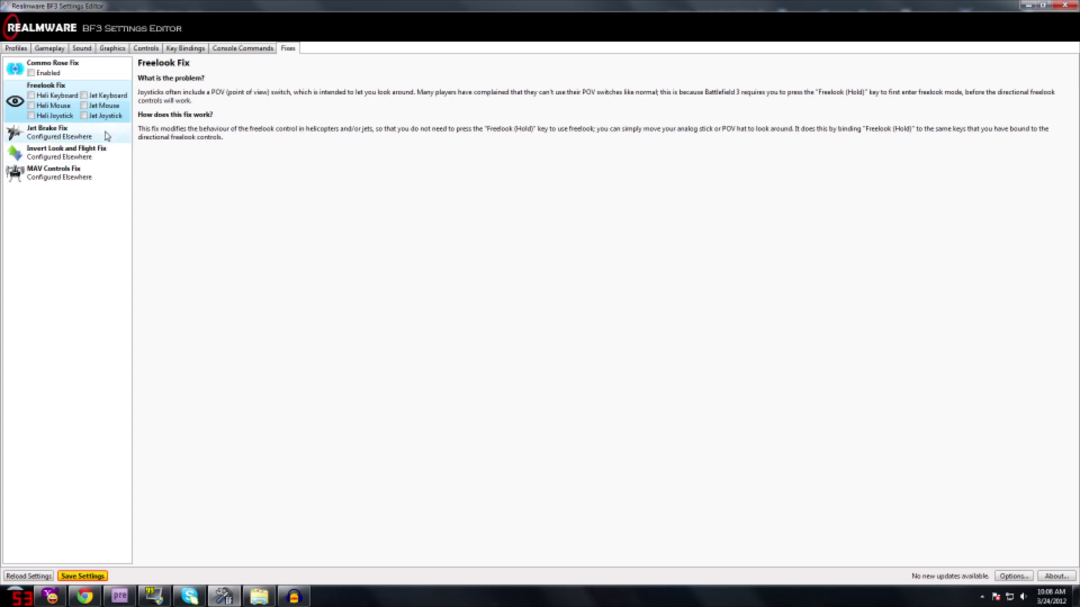
Read the Jet Brake, Invert Look and Flight, and MAV Controls fix descriptions, then revisit Console Commands and Key Bindings.
{"action": "left_click", "coordinate": [65, 139]}
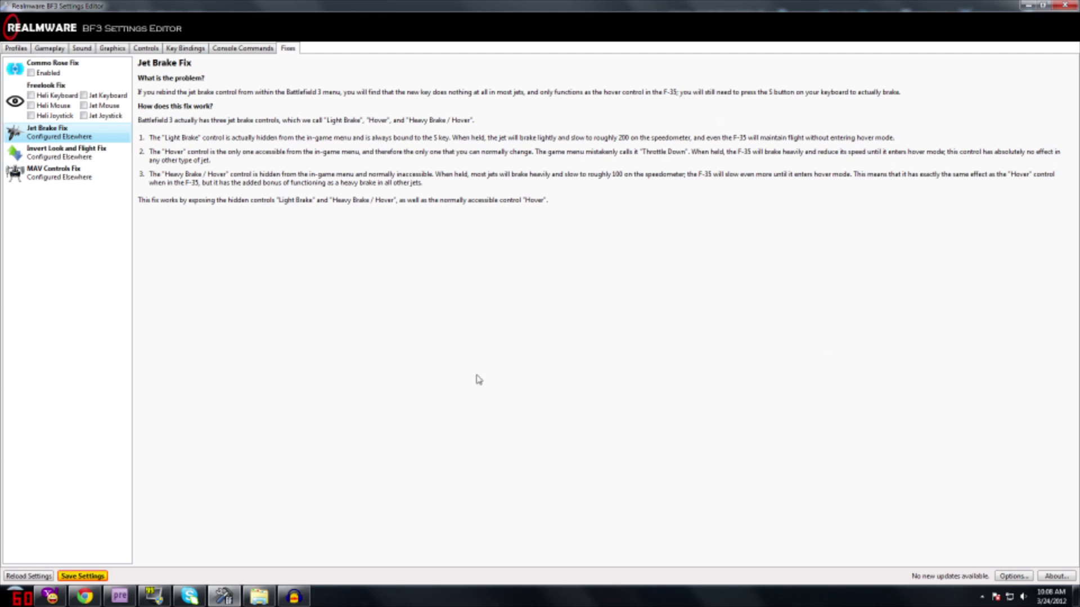
{"action": "left_click", "coordinate": [77, 157]}
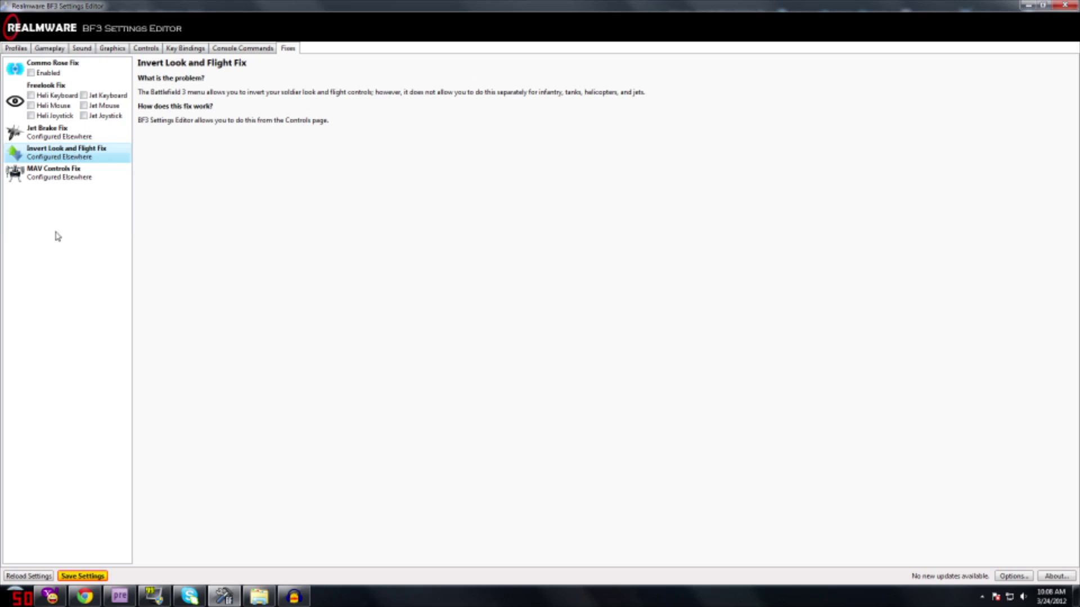
{"action": "left_click", "coordinate": [74, 179]}
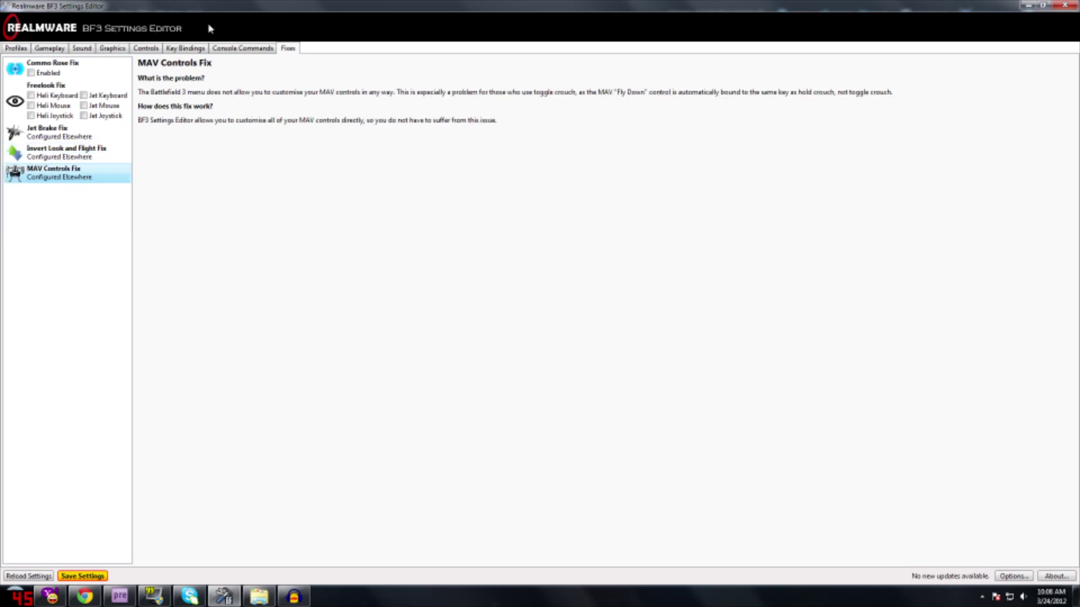
{"action": "left_click", "coordinate": [232, 50]}
{"action": "left_click", "coordinate": [202, 50]}
Browse the Controls, Graphics and Profiles pages, then lower the Graphics Motion blur slider slightly.
{"action": "left_click", "coordinate": [143, 51]}
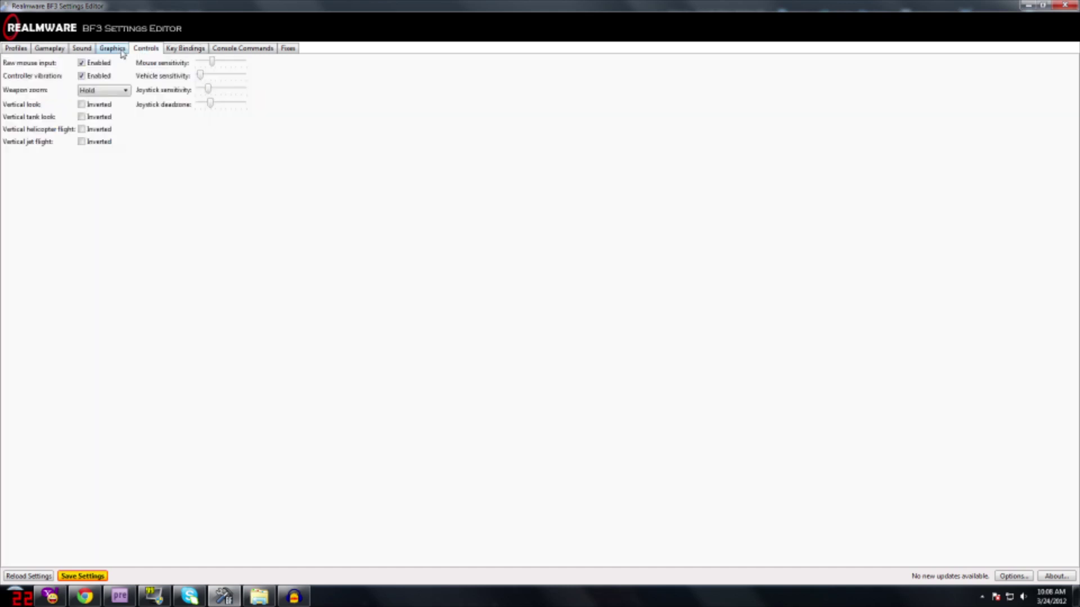
{"action": "left_click", "coordinate": [115, 49]}
{"action": "left_click", "coordinate": [16, 48]}
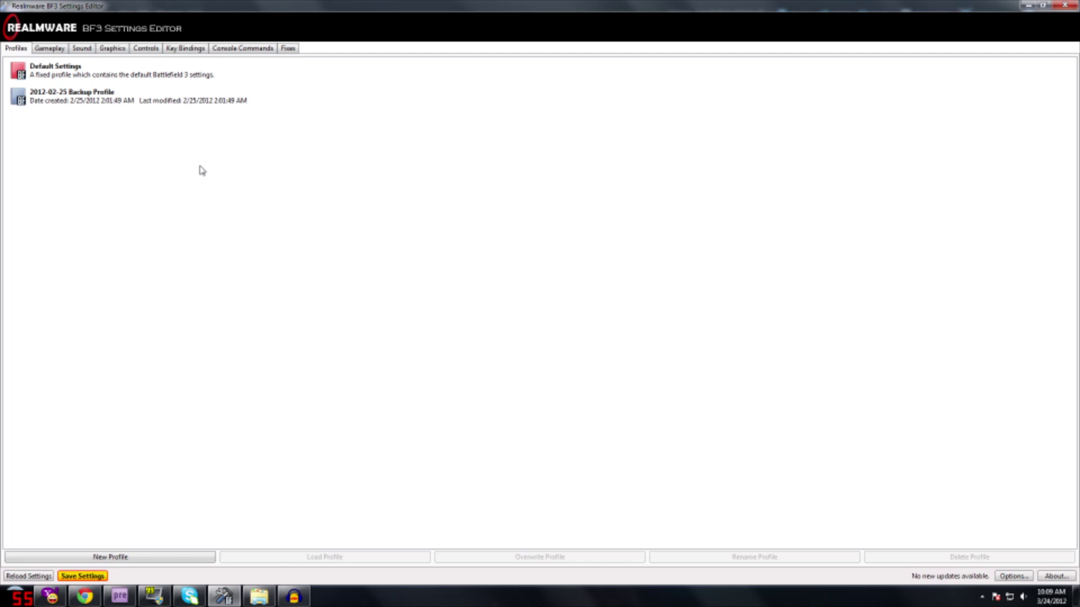
{"action": "left_click", "coordinate": [149, 50]}
{"action": "left_click", "coordinate": [127, 50]}
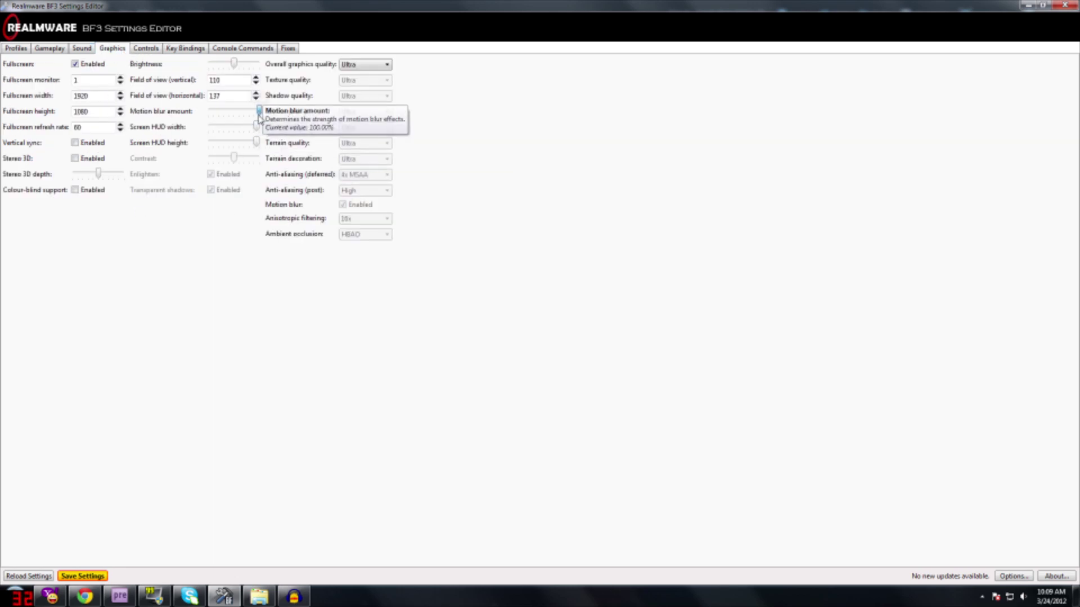
{"action": "mouse_move", "coordinate": [258, 111]}
{"action": "left_mouse_down"}
{"action": "mouse_move", "coordinate": [248, 119]}
{"action": "mouse_move", "coordinate": [258, 102]}
{"action": "left_mouse_up"}
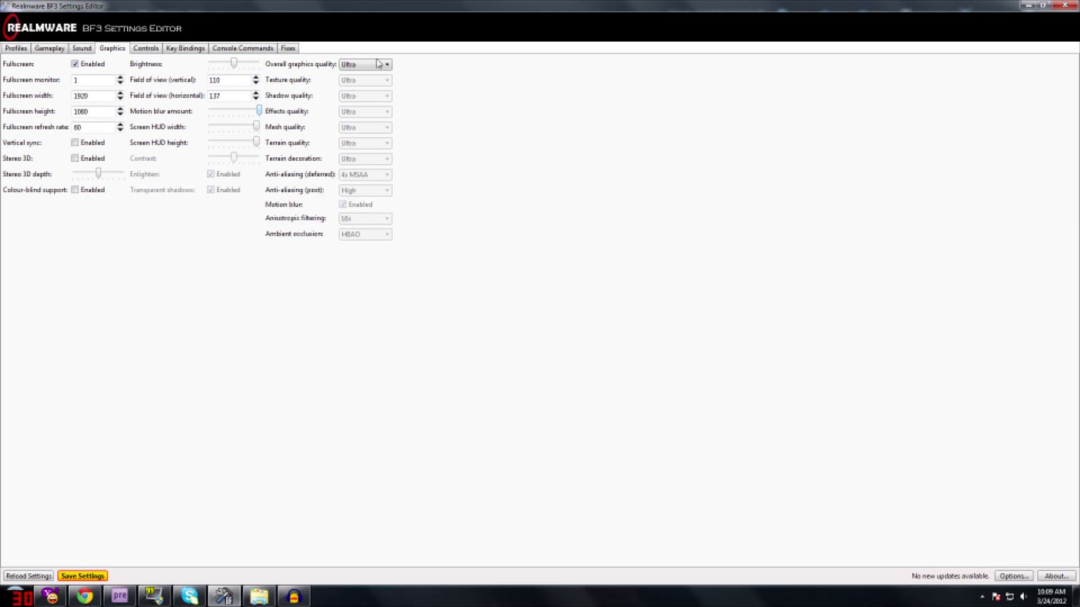
Check the Profiles, Sound and Key Bindings pages, ending on Graphics with field of view 110 vertical, 137 horizontal.
{"action": "left_click", "coordinate": [23, 49]}
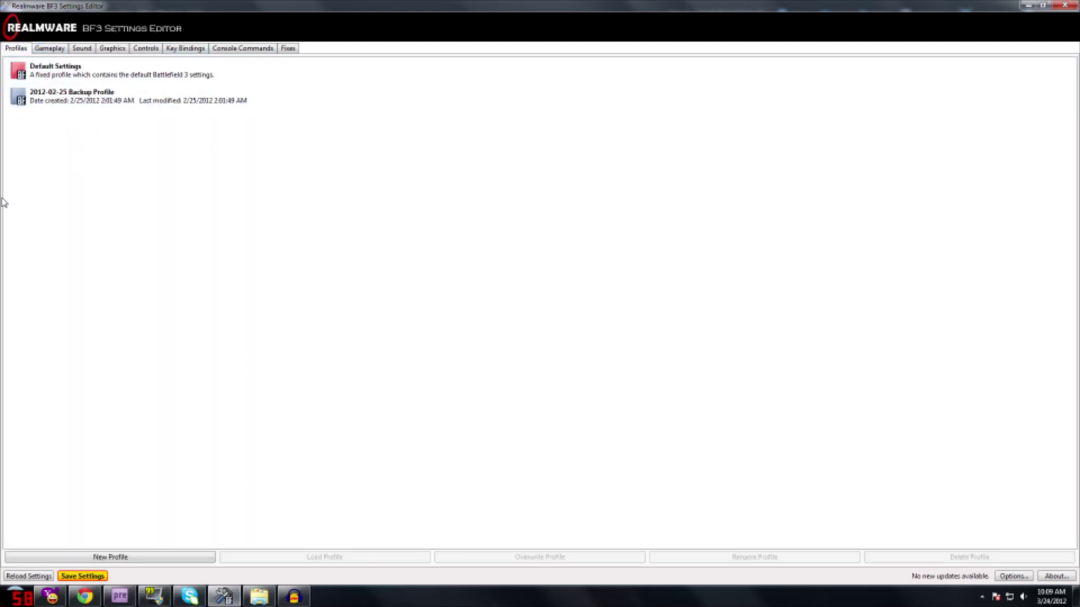
{"action": "left_click", "coordinate": [111, 49]}
{"action": "left_click", "coordinate": [82, 49]}
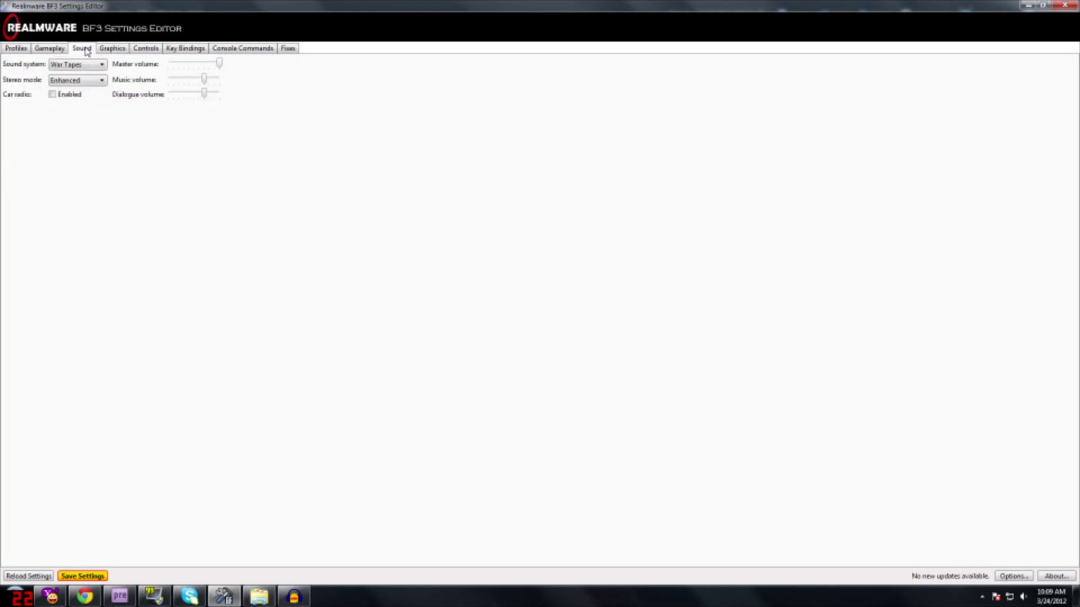
{"action": "left_click", "coordinate": [102, 49]}
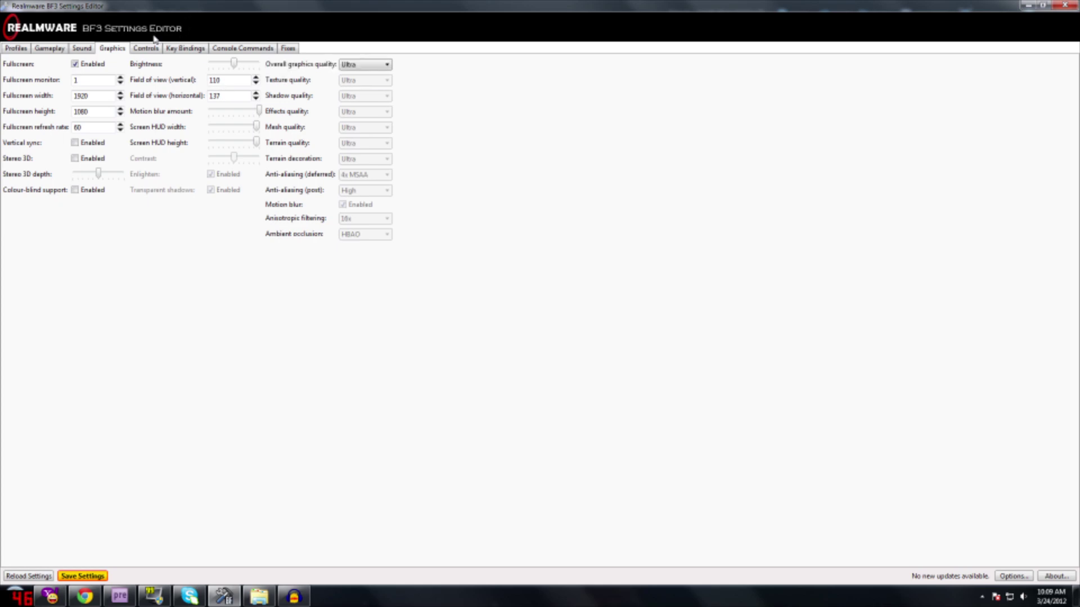
{"action": "left_click", "coordinate": [177, 49]}
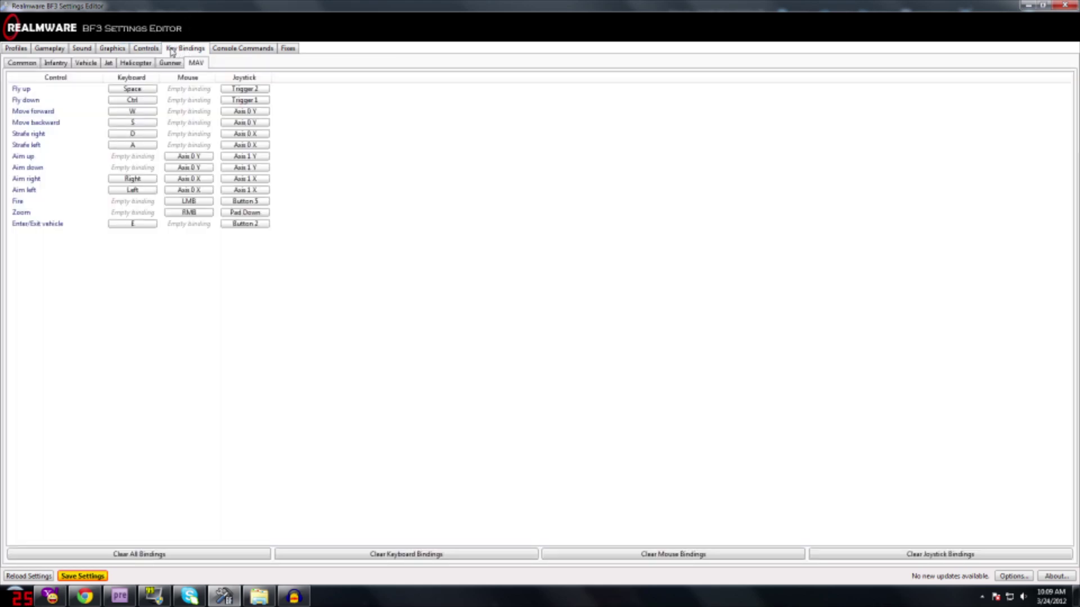
{"action": "left_click", "coordinate": [112, 49]}
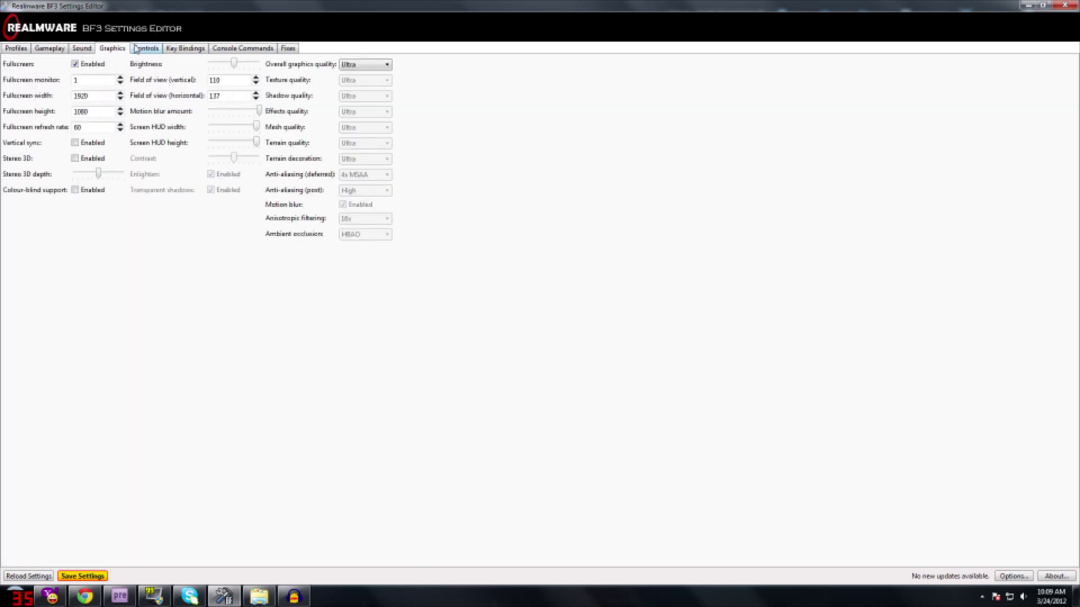